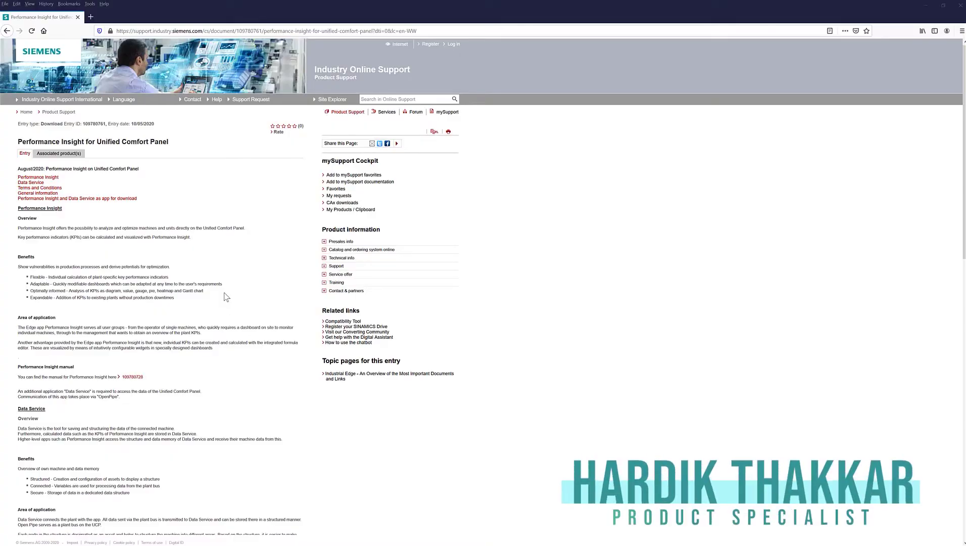
- Highlight the Performance Insight title, the March 1, 2021 free-use date and the PerformanceInsight.zip download link
left_click_drag(18, 142, 85, 143)
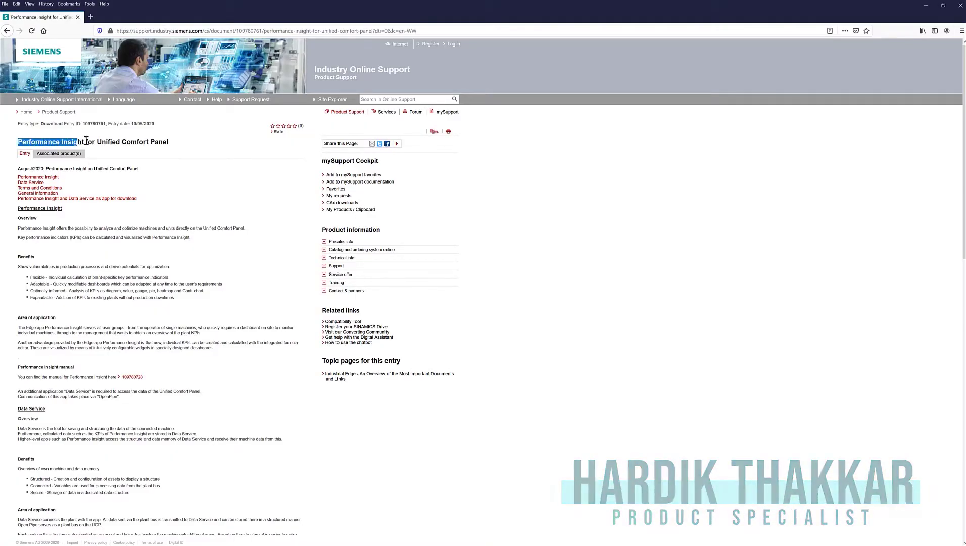
left_click(272, 277)
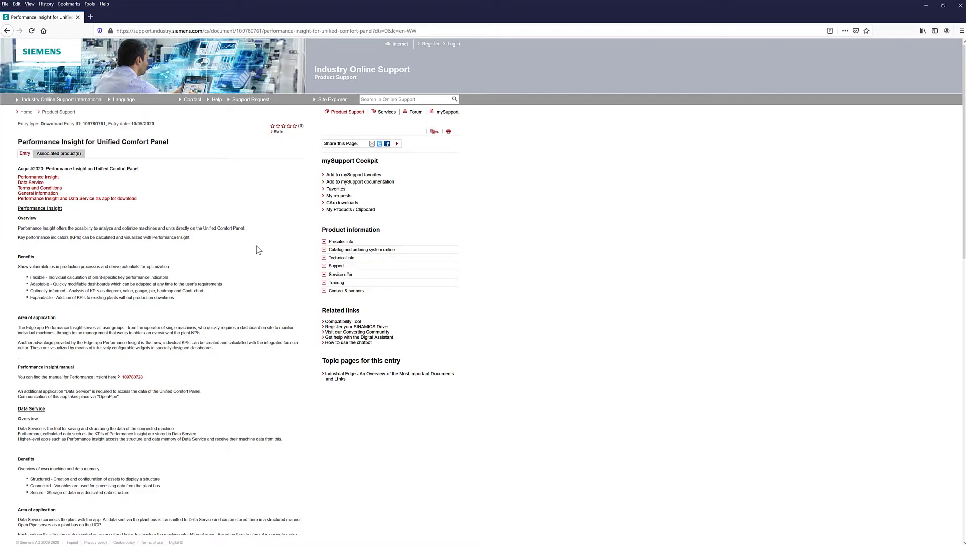
left_click_drag(35, 142, 107, 125)
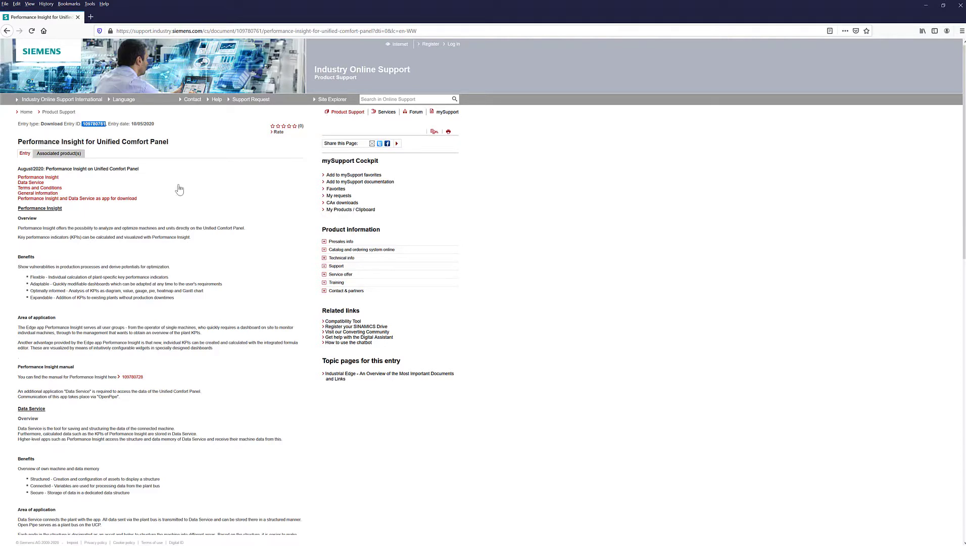
left_click(262, 269)
scroll(262, 270, "down", 6)
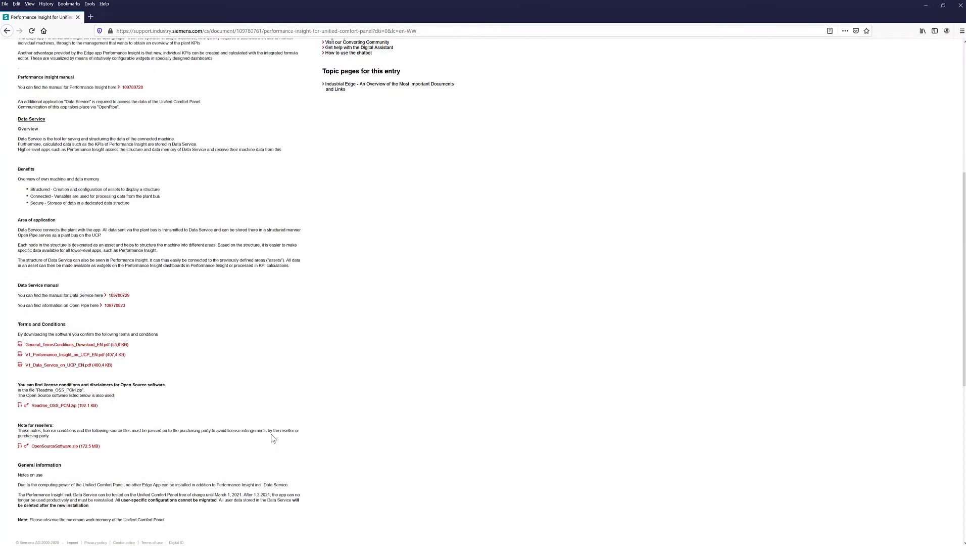
scroll(236, 272, "down", 1)
scroll(255, 319, "down", 1)
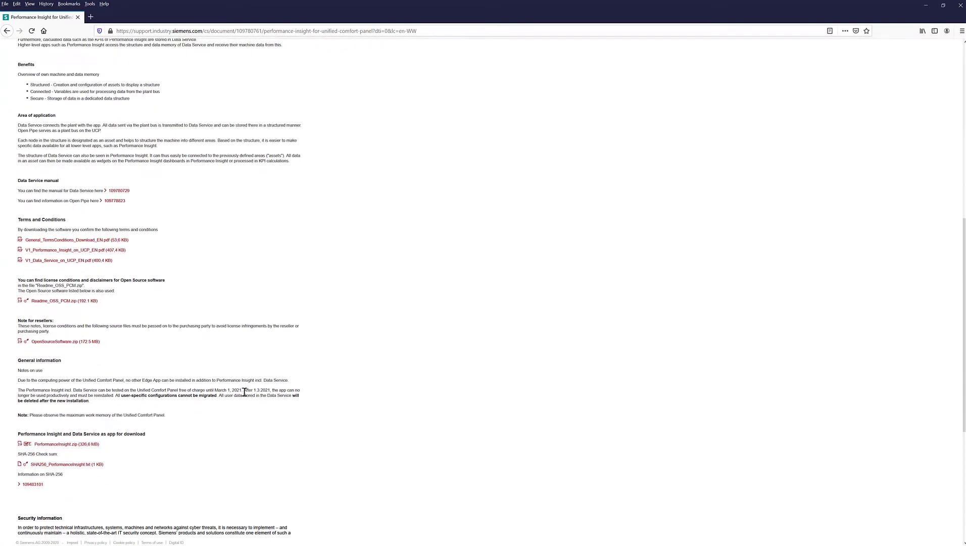
left_click_drag(245, 391, 215, 392)
scroll(235, 283, "up", 8)
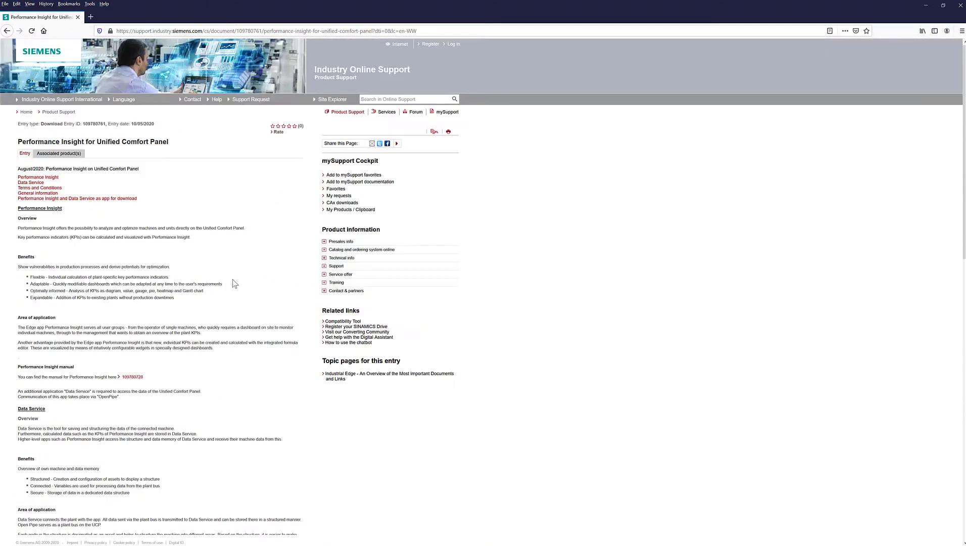
scroll(235, 283, "down", 12)
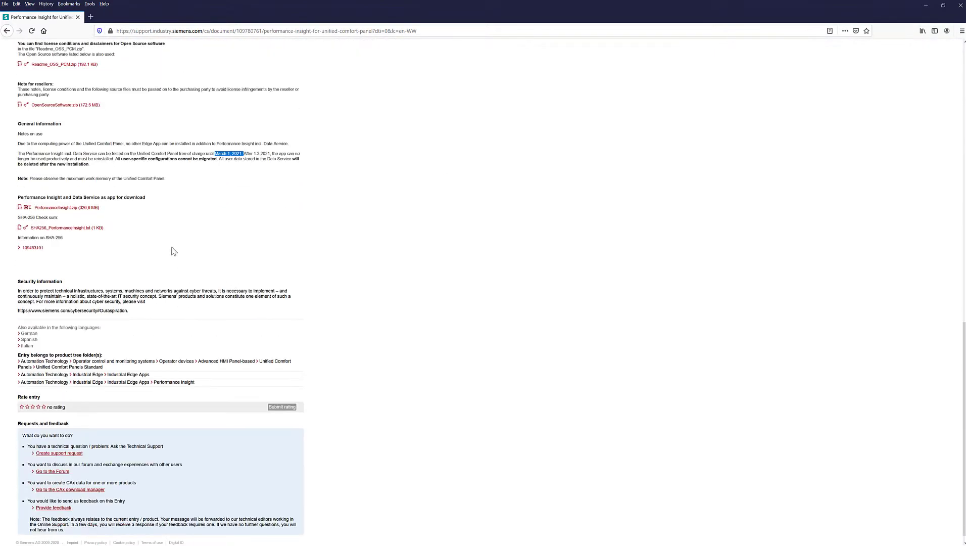
left_click_drag(102, 209, 19, 212)
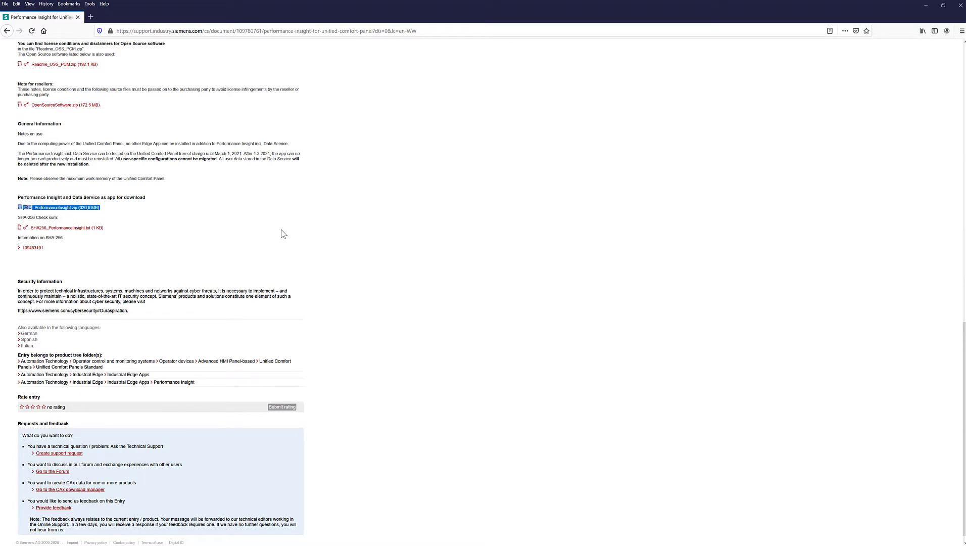
- In TIA Portal, open the MTP700 HMI's Default tag table [17]
key("alt+Tab")
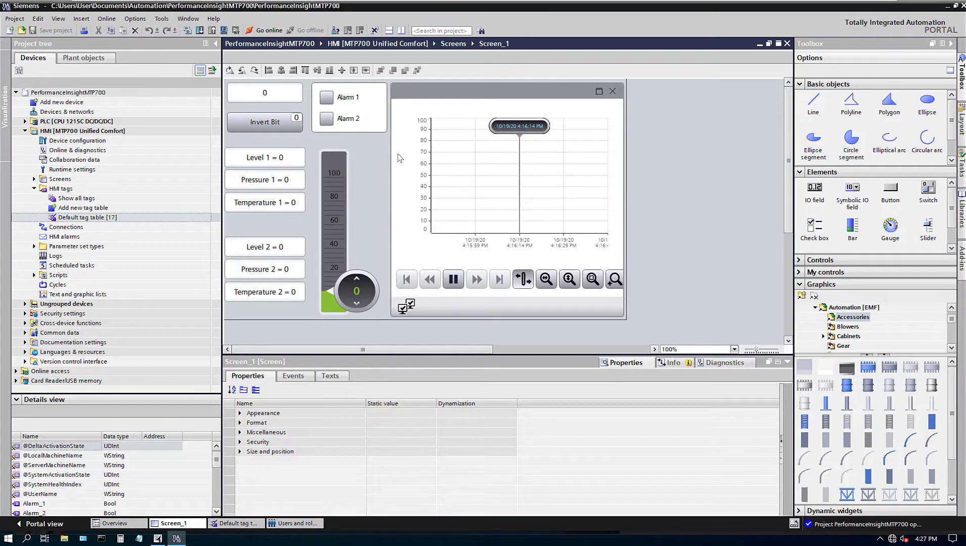
left_click(71, 131)
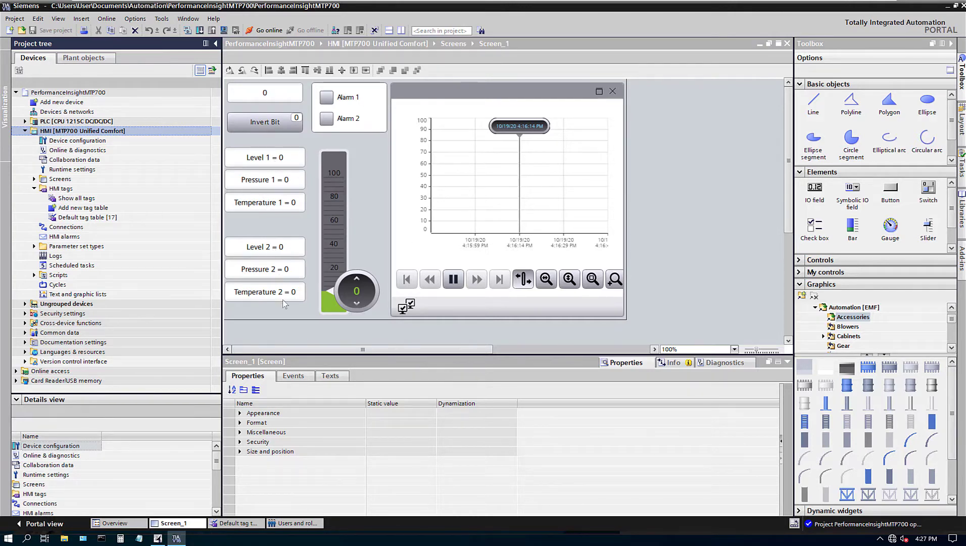
double_click(63, 218)
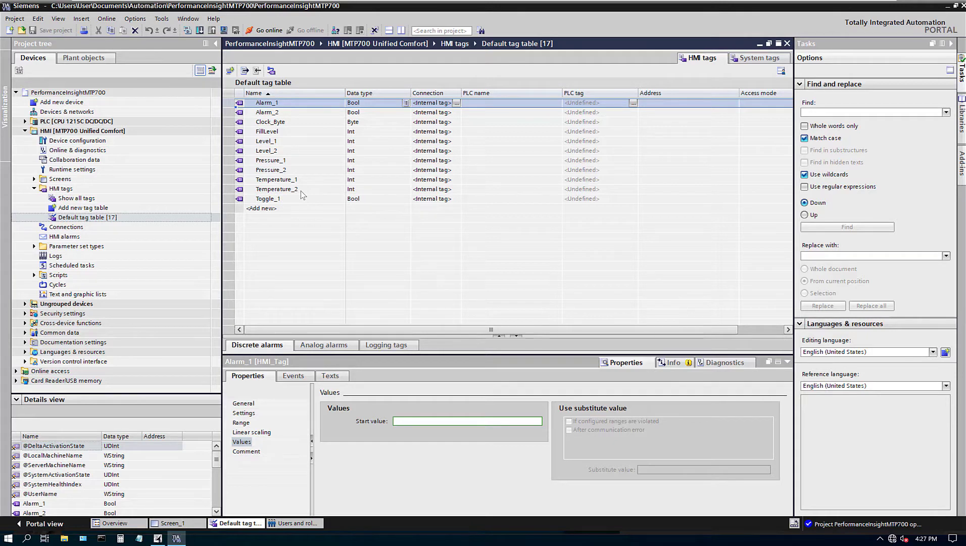
- Browse the panel's Network and Internet, remote connection and Language pages, then open Apps > SIMATIC Edge
left_click(158, 539)
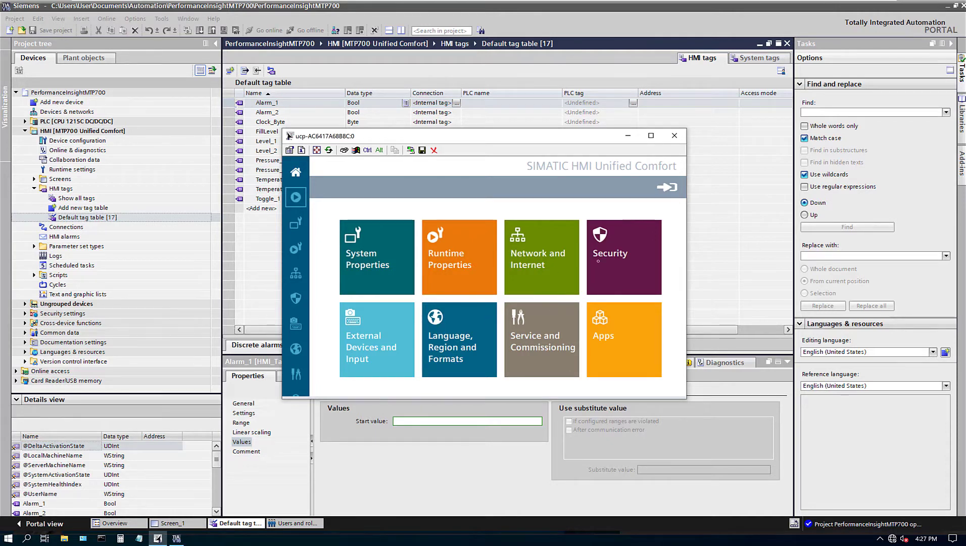
left_click(530, 266)
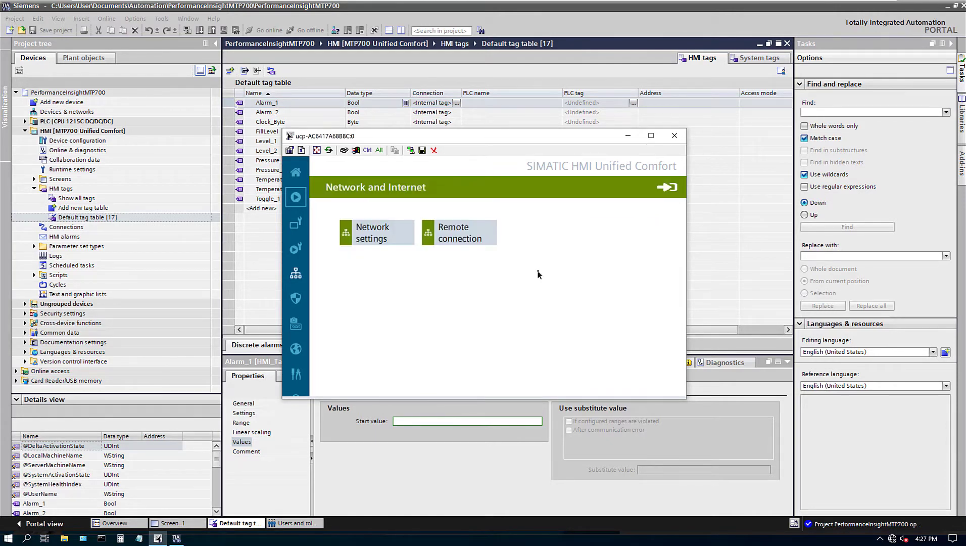
left_click(474, 244)
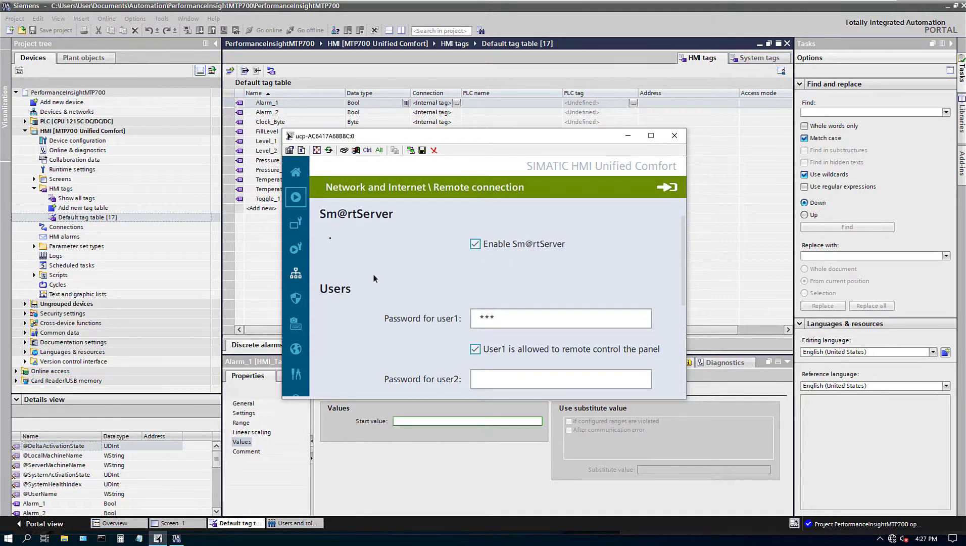
scroll(298, 298, "down", 1)
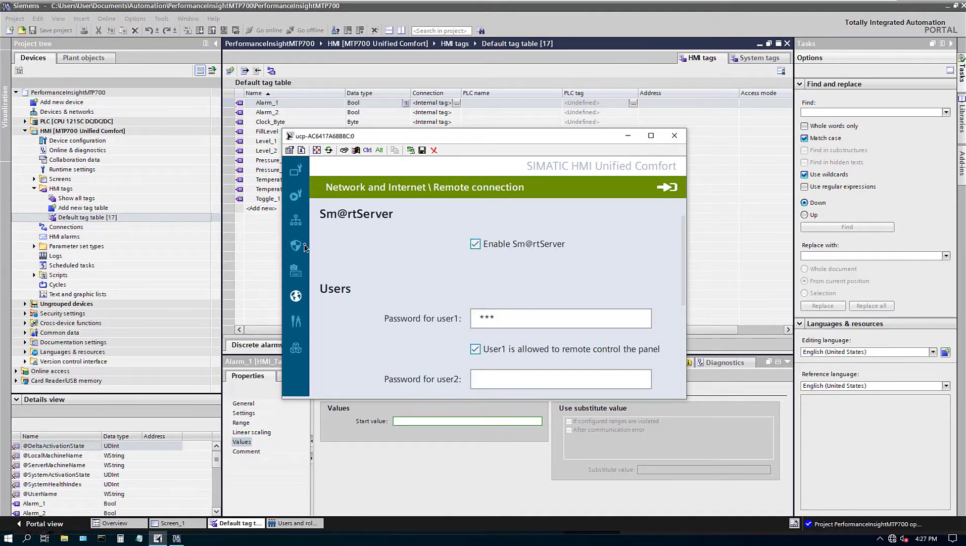
left_click(296, 333)
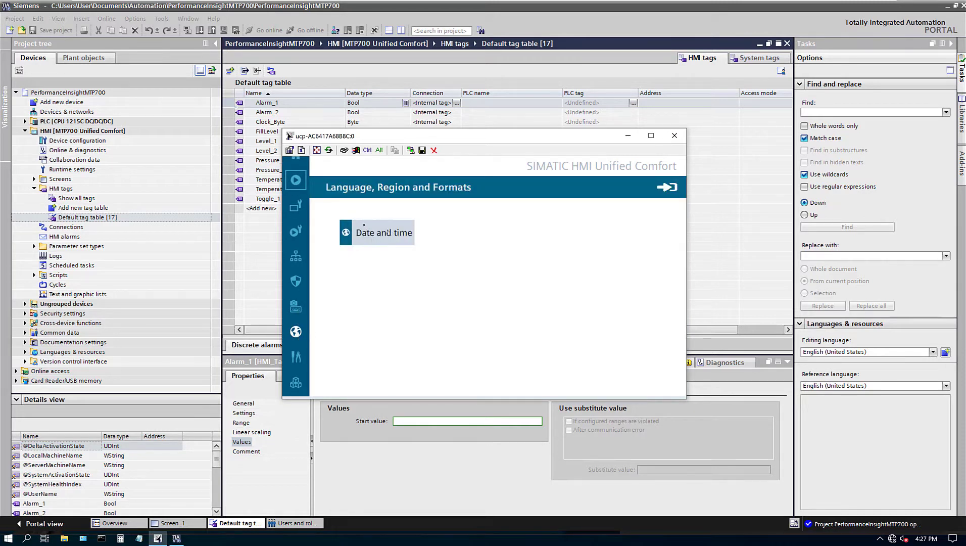
left_click(302, 388)
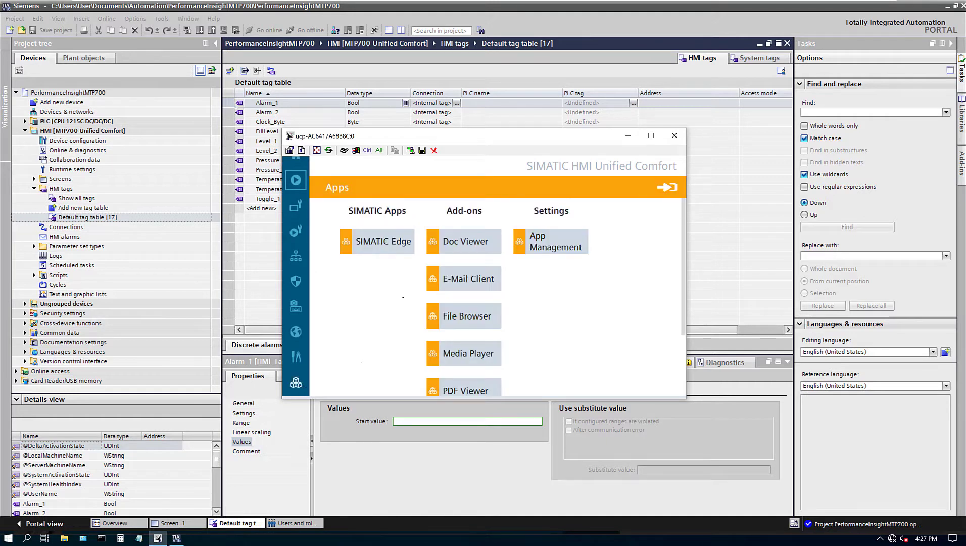
left_click(385, 241)
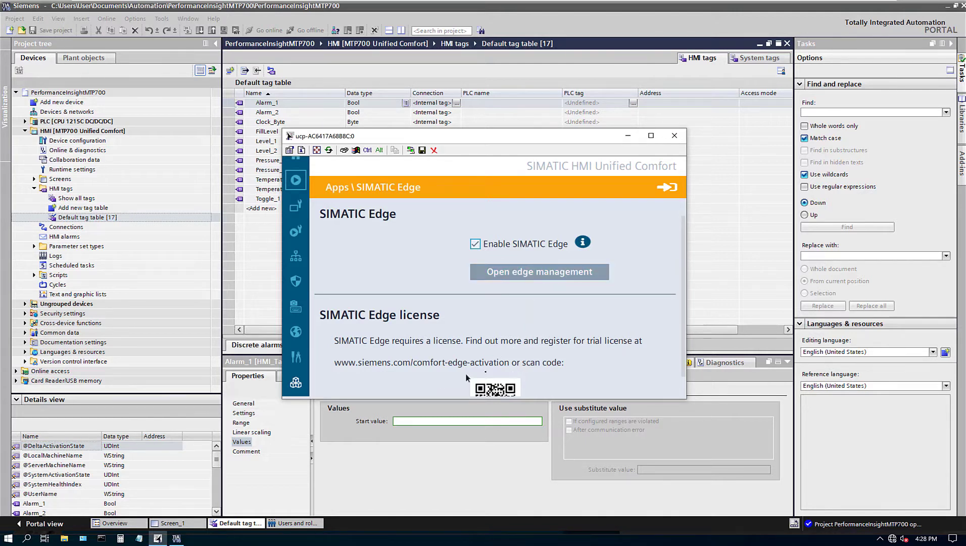
- Launch Industrial Edge Management from the SIMATIC Edge page, then start a Windows program search
left_click(531, 275)
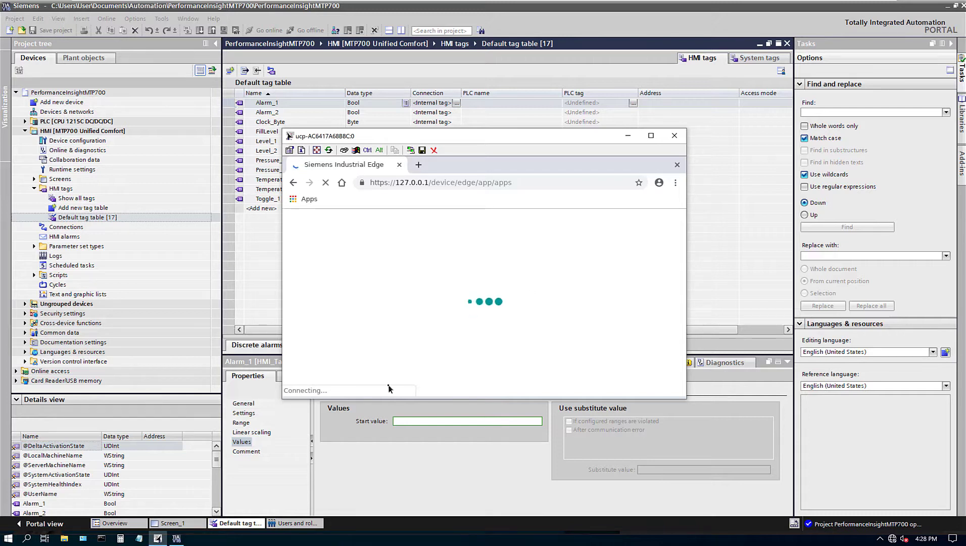
left_click(7, 538)
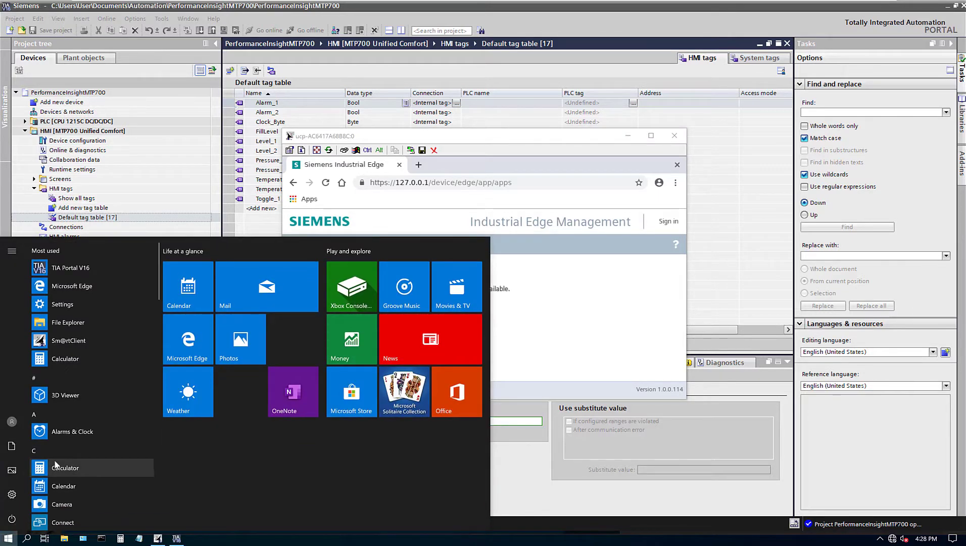
- Launch Microsoft Edge and load the address 192.168.1.2
type("edge")
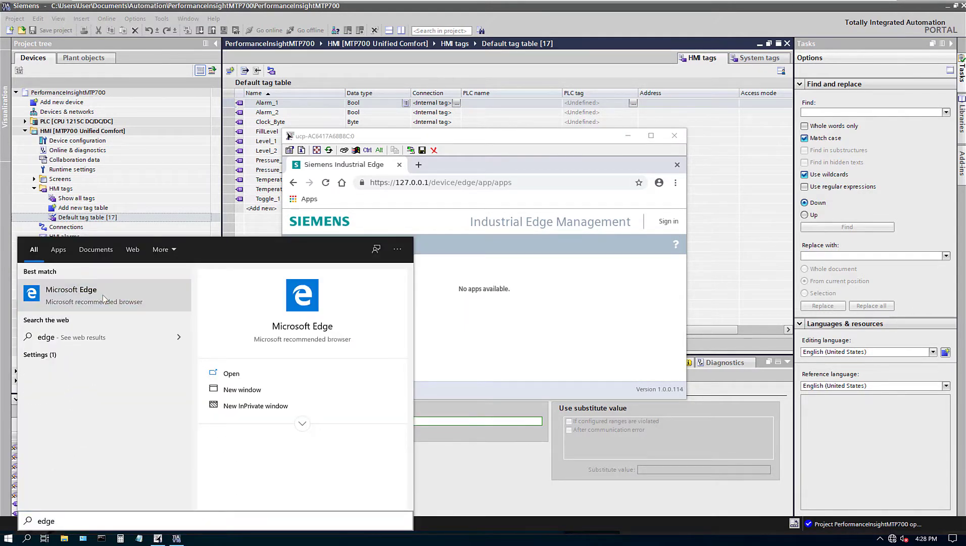
left_click(104, 297)
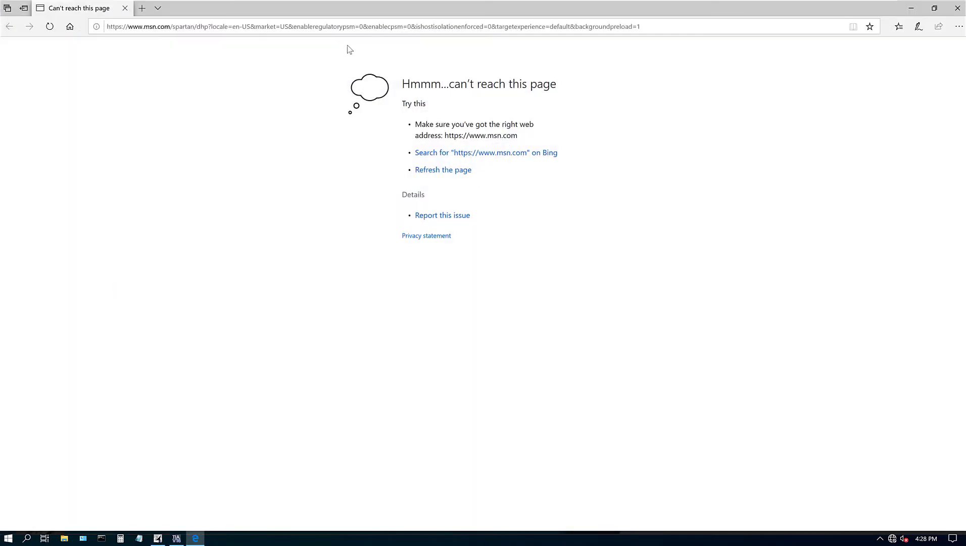
left_click(348, 29)
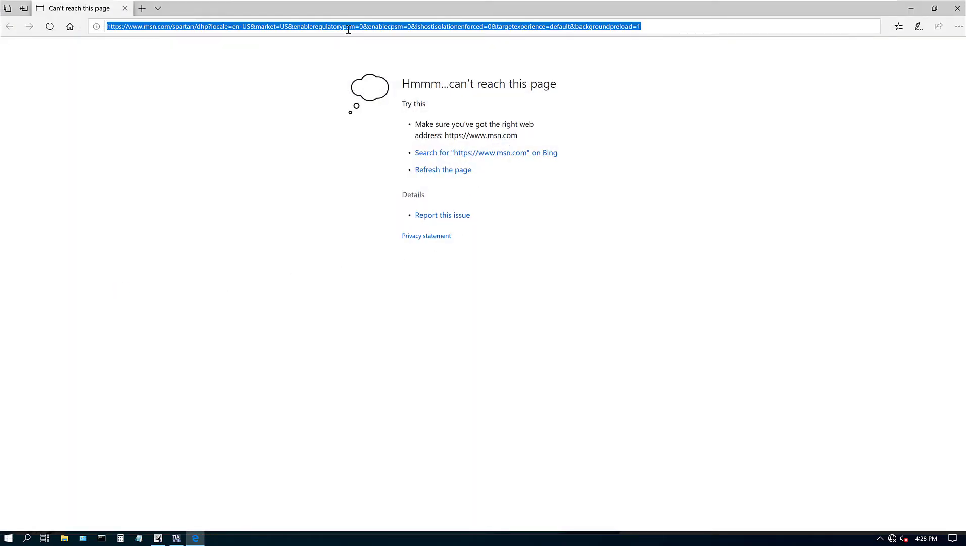
type("192.168.1")
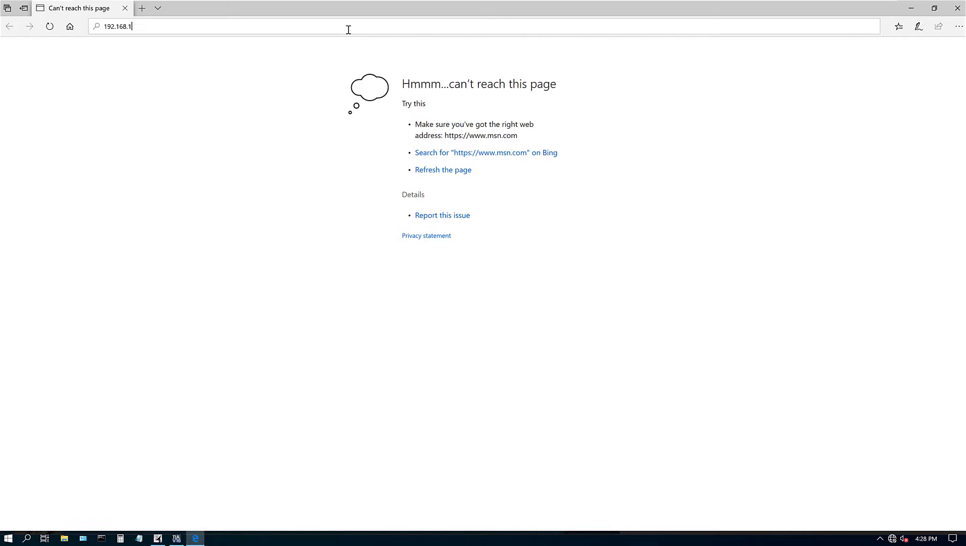
type(".2")
key("Return")
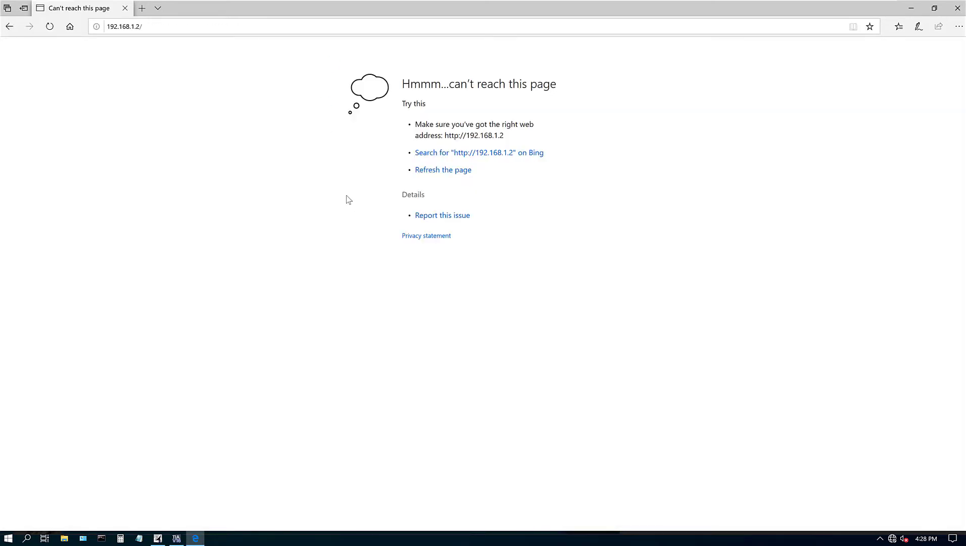
left_click(109, 28)
left_click(109, 27)
type("https://")
key("Return")
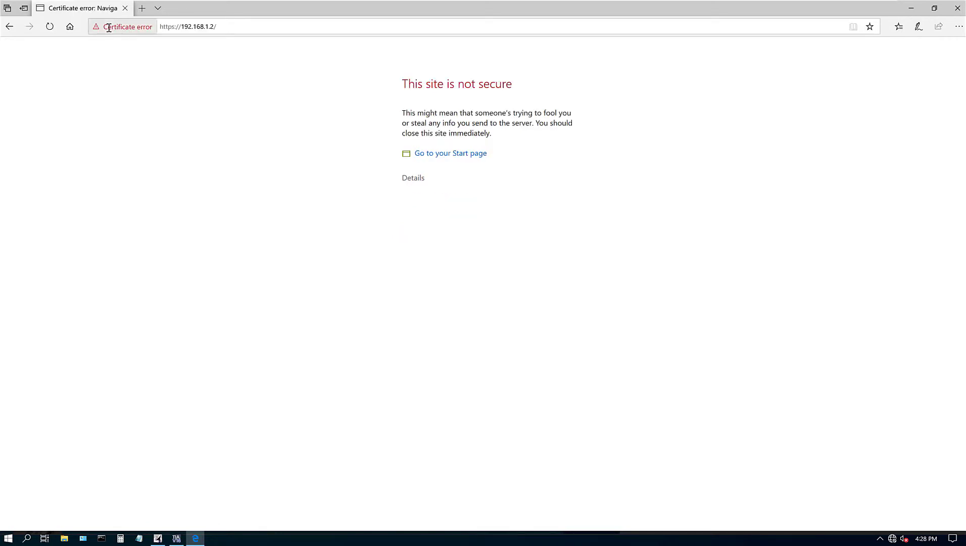
left_click(412, 178)
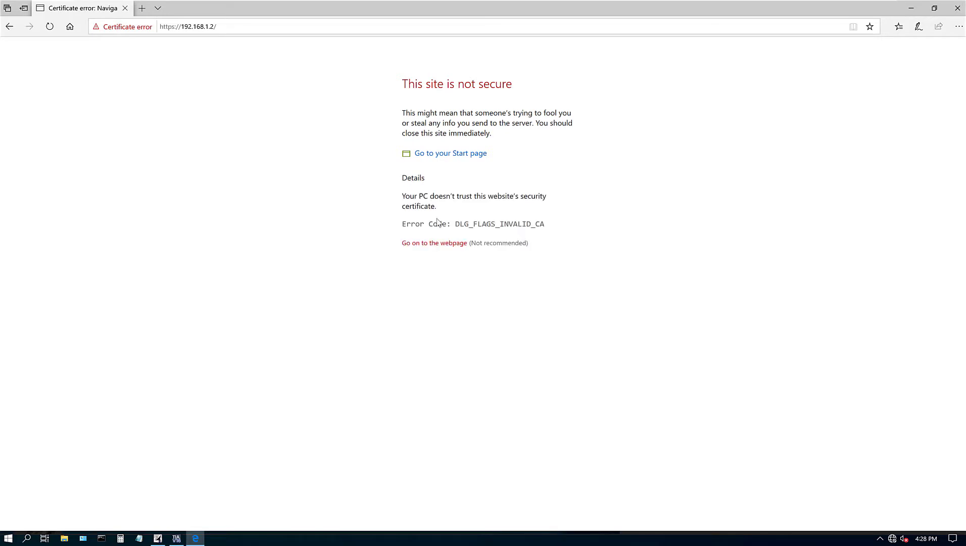
left_click(438, 243)
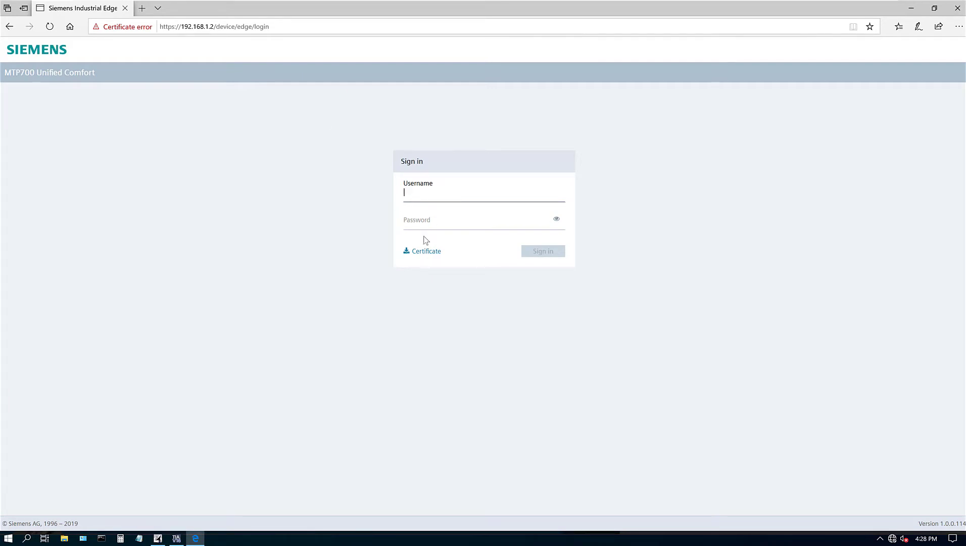
- In TIA Portal, open the HMI's Security settings > Users and roles editor
left_click(176, 537)
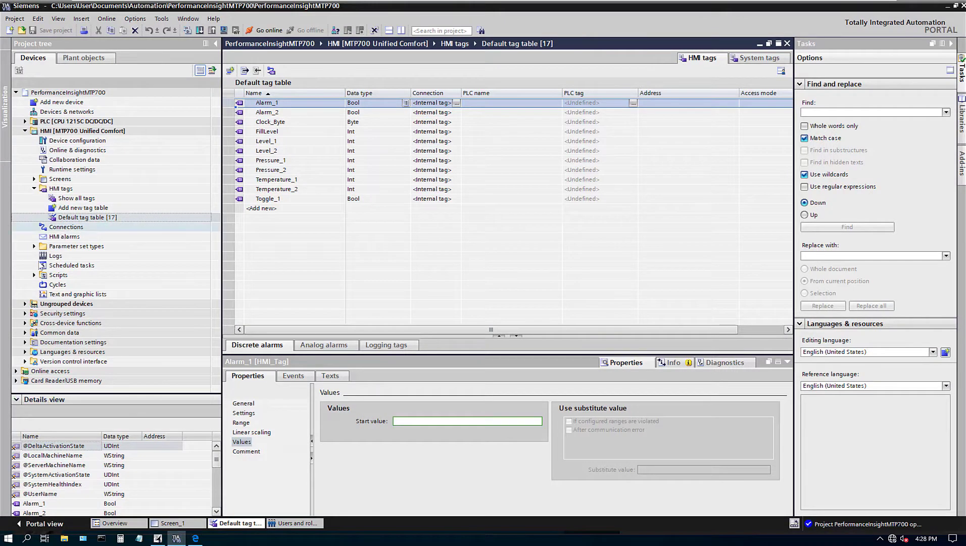
left_click(24, 313)
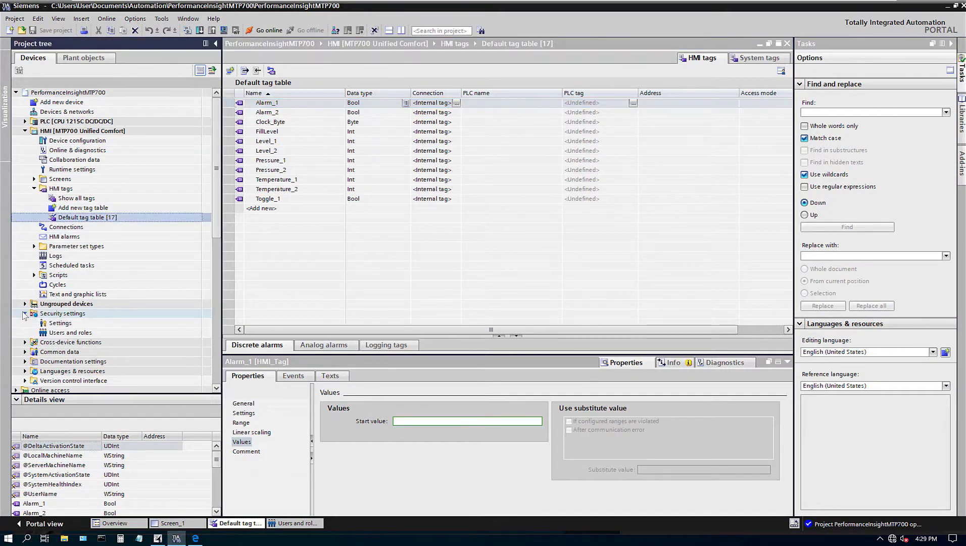
double_click(60, 334)
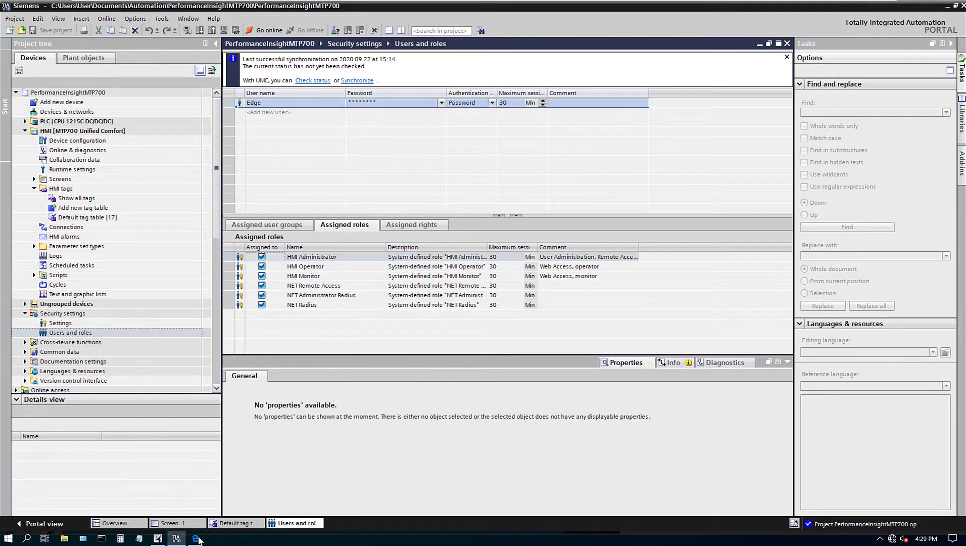
- Sign in to the panel's Industrial Edge with the account password and decline saving it in Edge
left_click(196, 538)
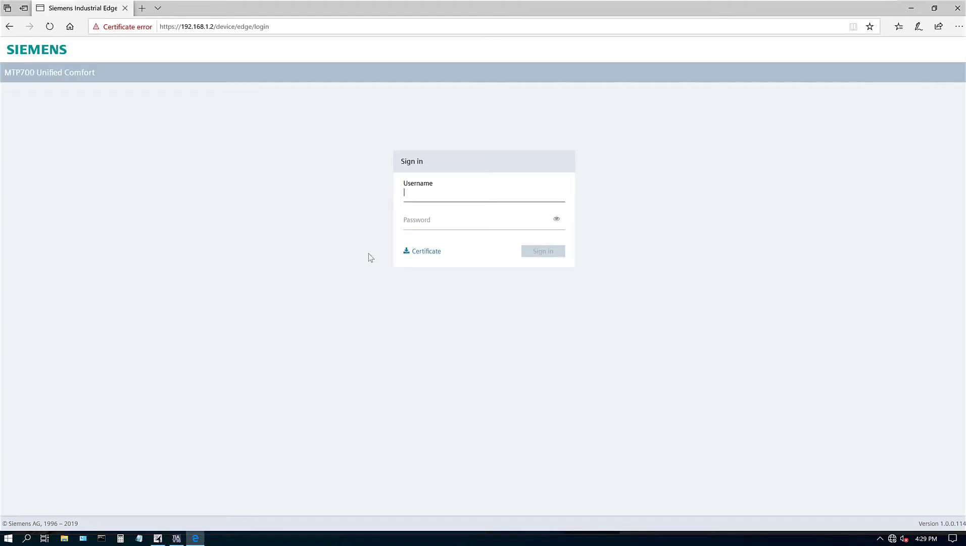
key("Tab")
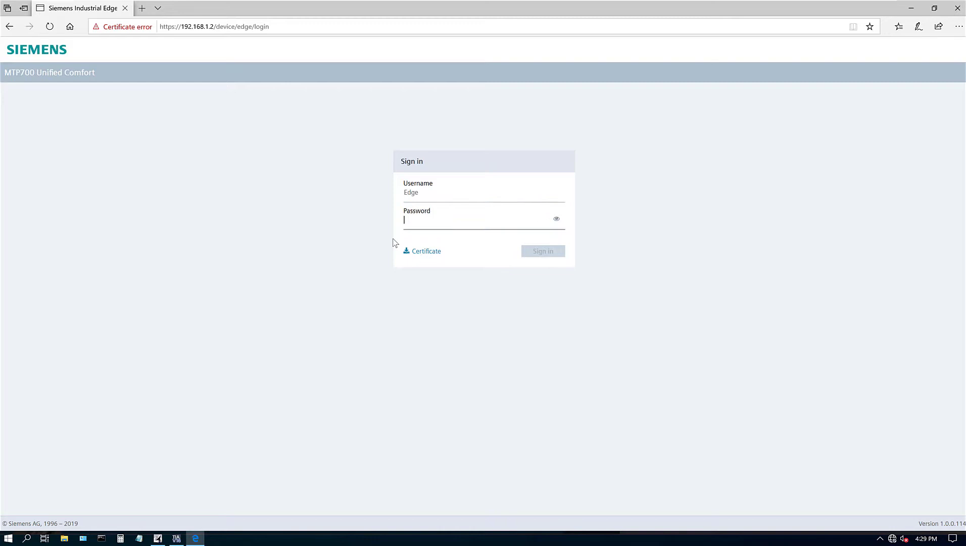
type("•")
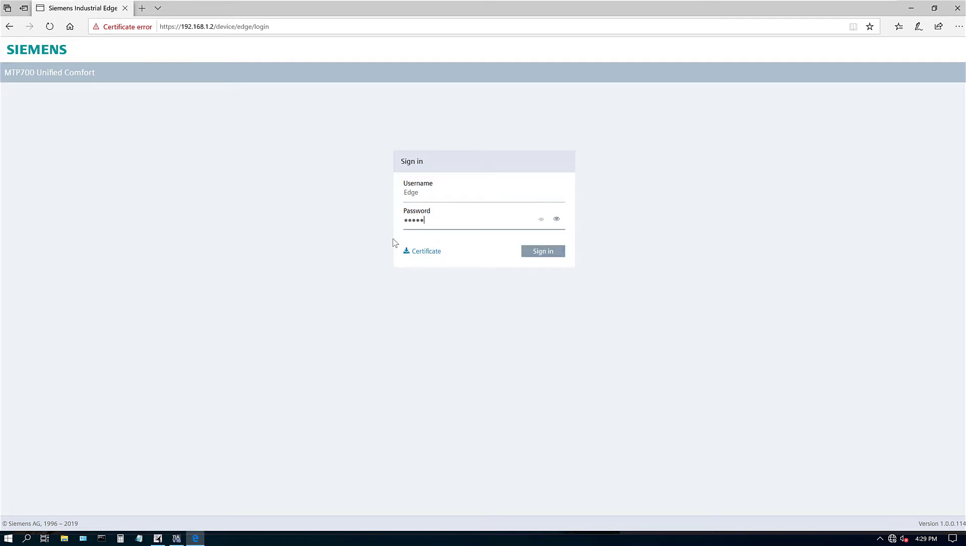
key("Return")
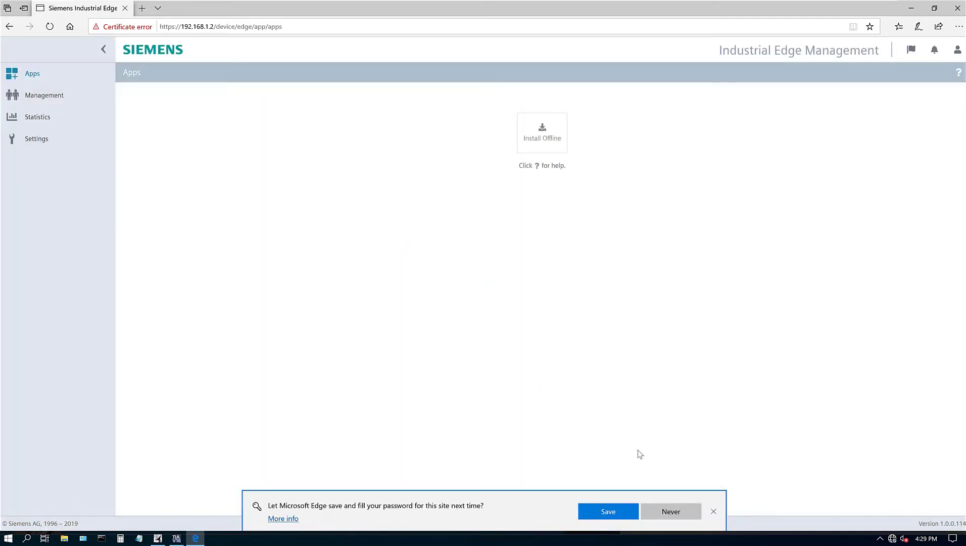
left_click(668, 510)
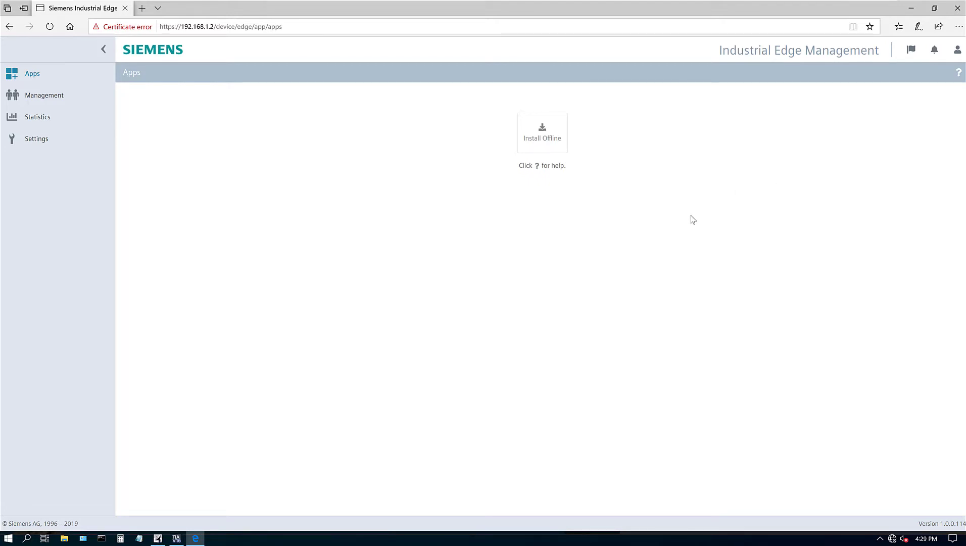
- Install DataService1.0.app offline from the Downloads > PerformanceInsight folder
left_click(544, 146)
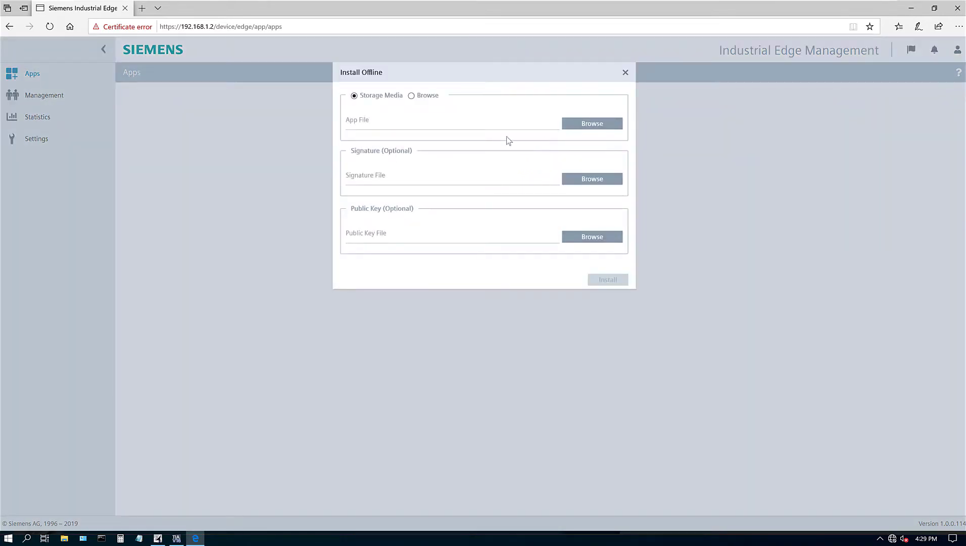
left_click(411, 96)
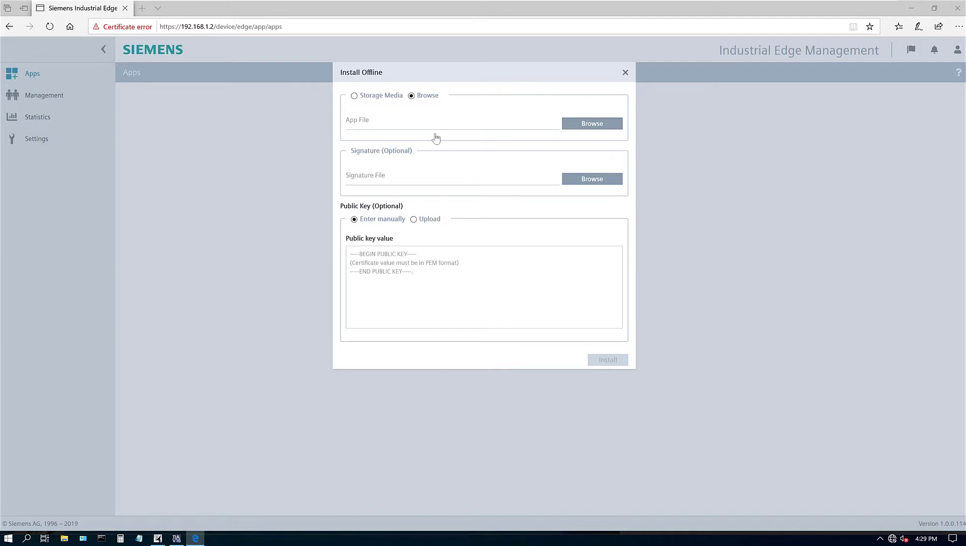
left_click(39, 75)
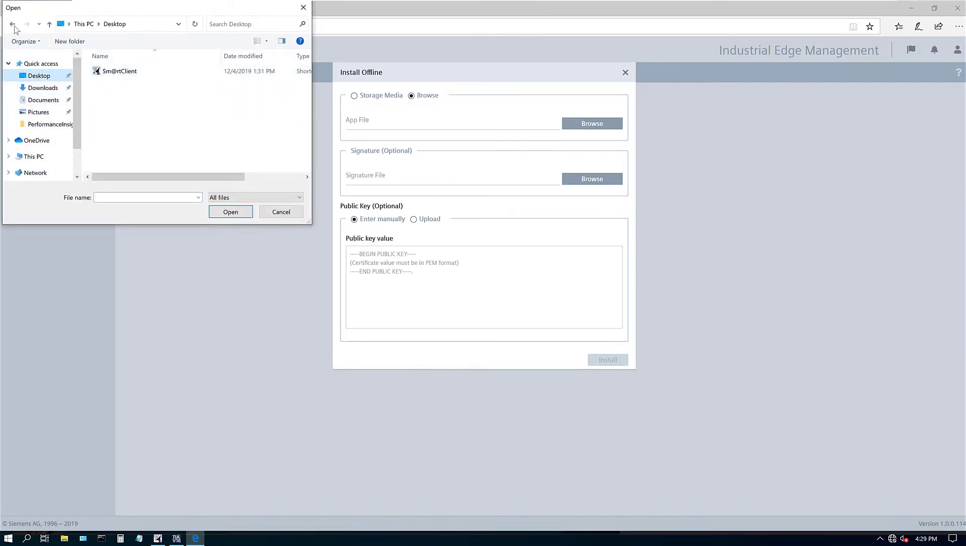
key("alt+Left")
left_click(41, 88)
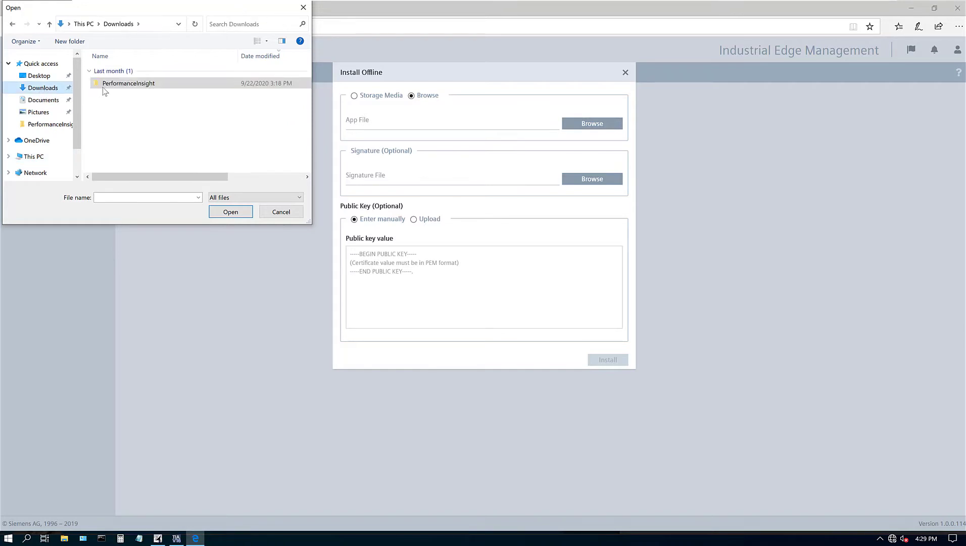
double_click(128, 85)
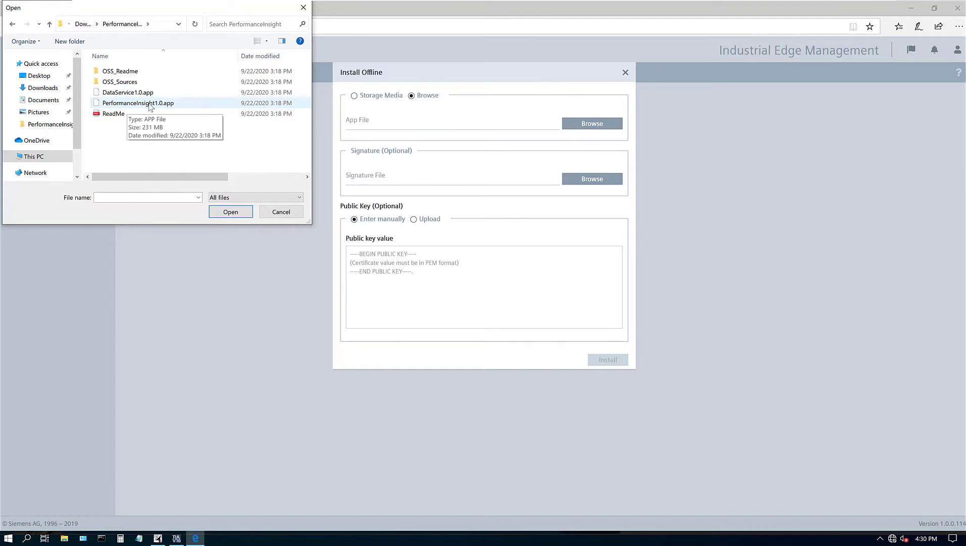
double_click(134, 94)
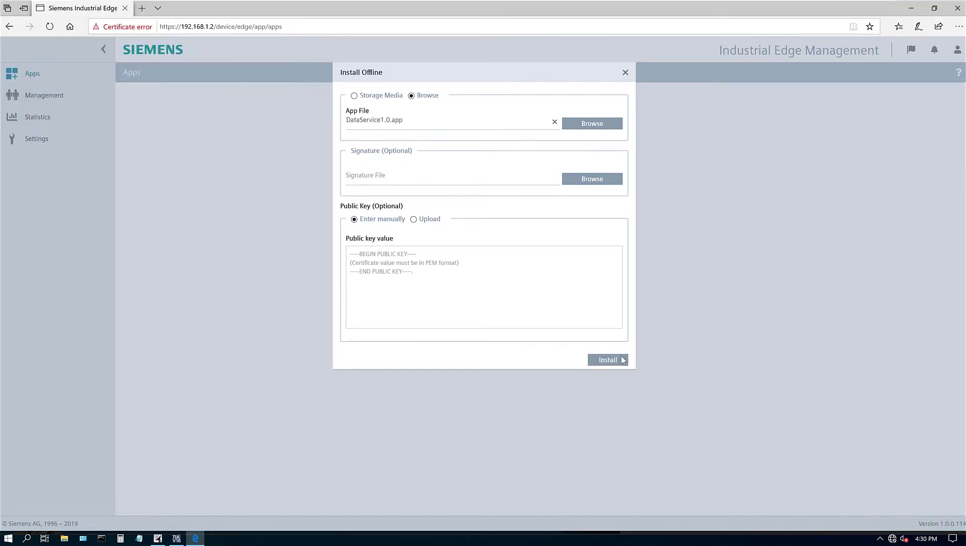
left_click(623, 360)
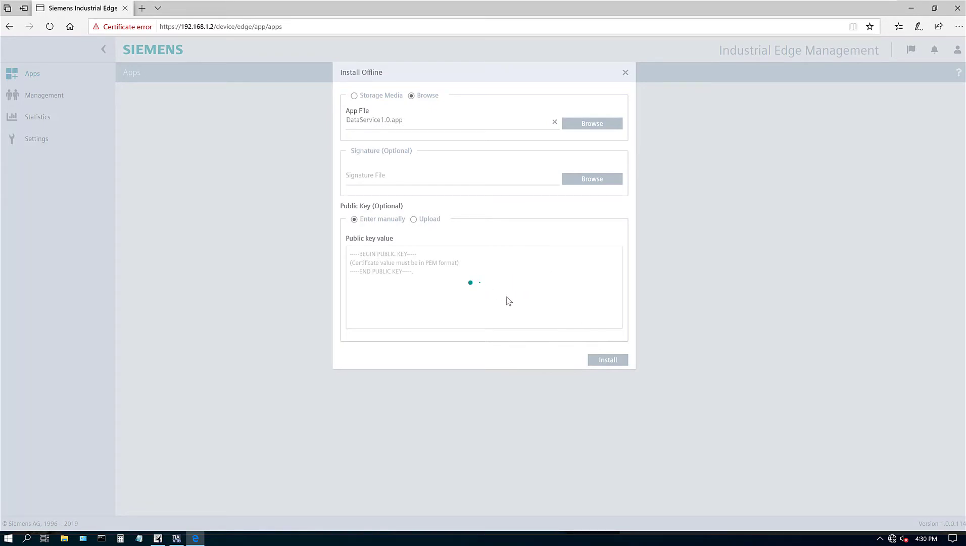
left_click(176, 538)
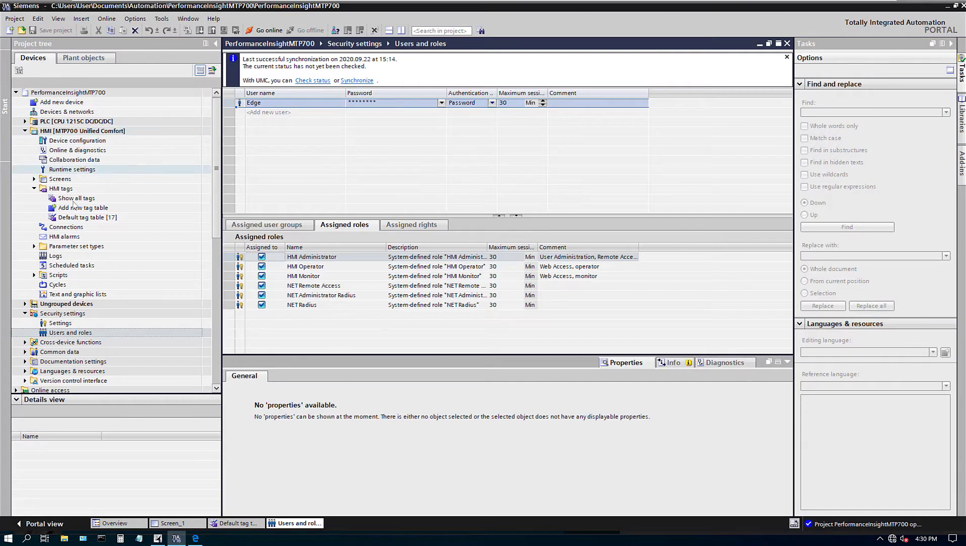
- Open the Default tag table, then Screen_1 under Screens, and select its Alarm check box
double_click(84, 218)
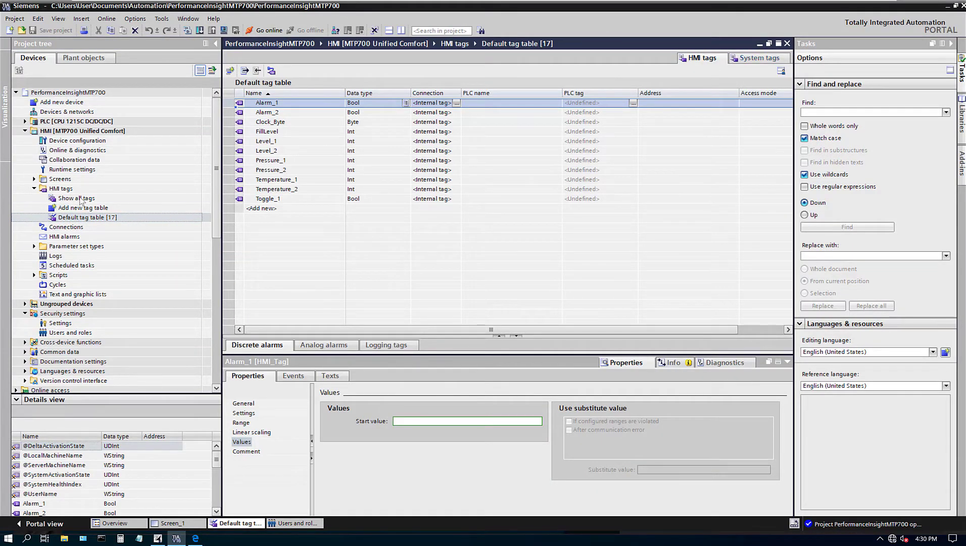
left_click(34, 179)
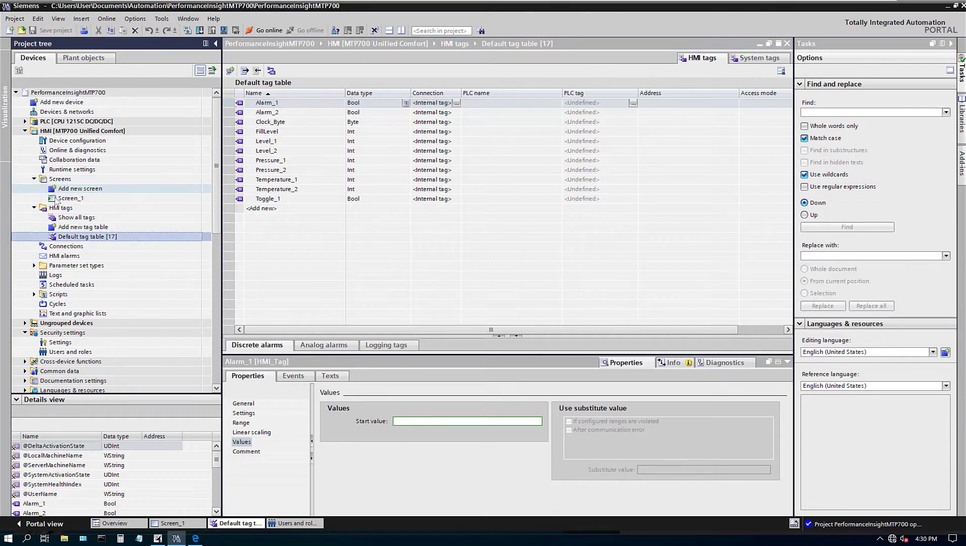
left_click(58, 199)
double_click(58, 198)
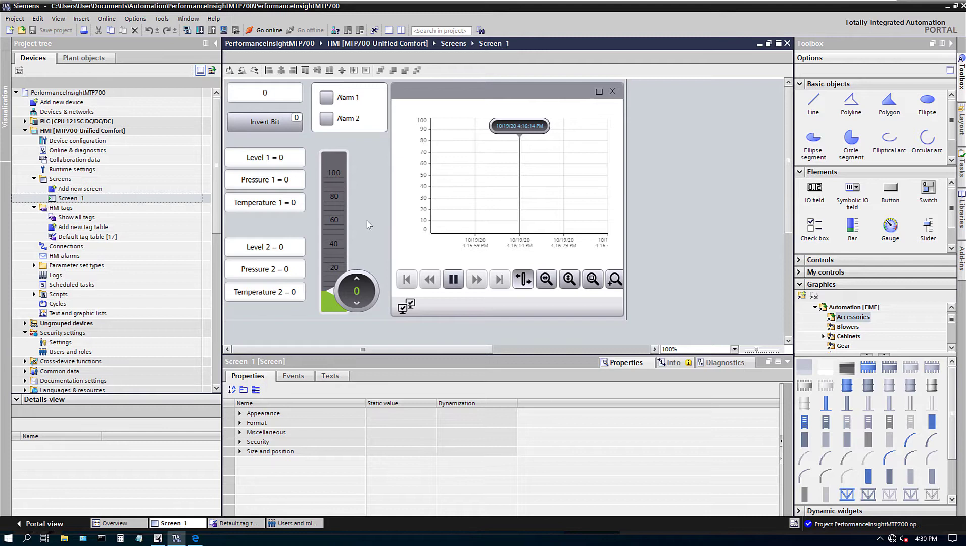
left_click(371, 114)
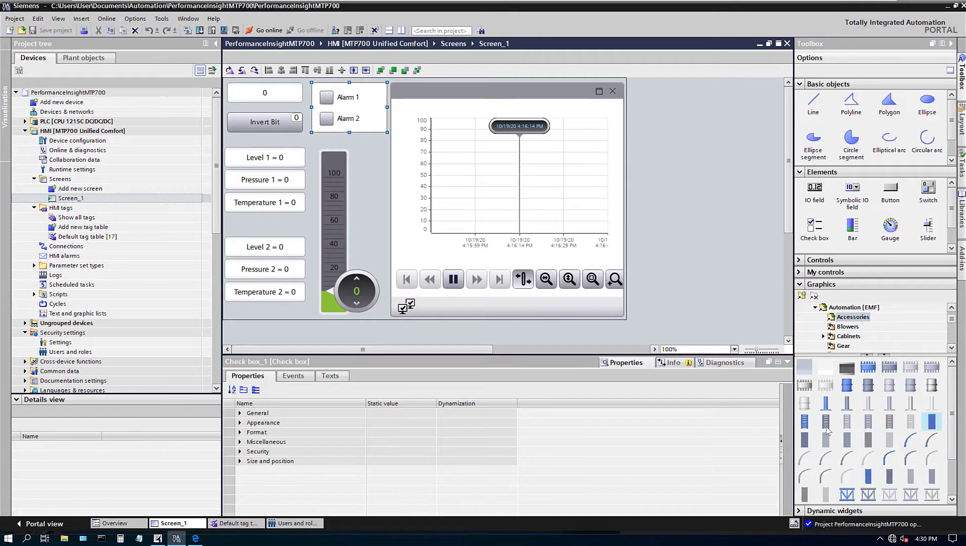
- Inspect the process value tag linked to the Level 1 output field
left_click(804, 286)
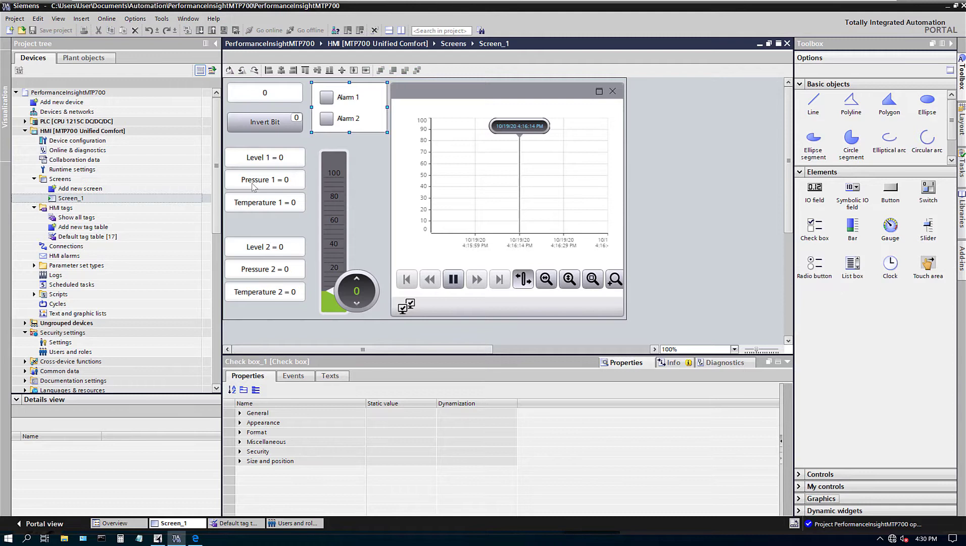
left_click(257, 159)
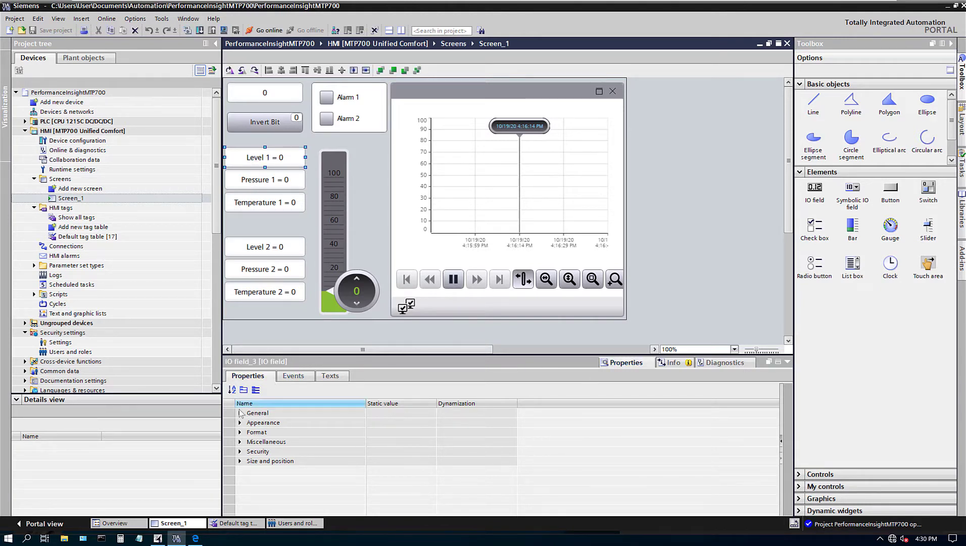
left_click(241, 413)
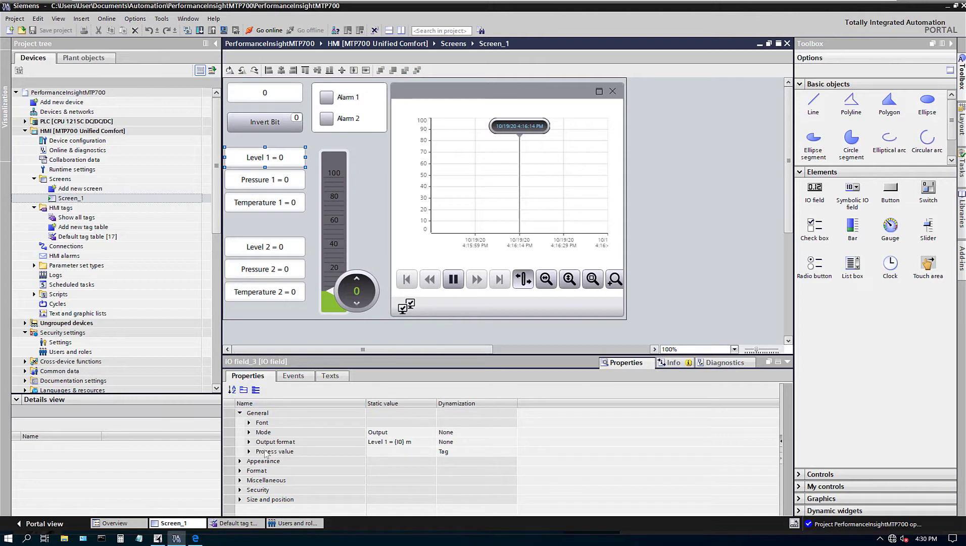
left_click(468, 452)
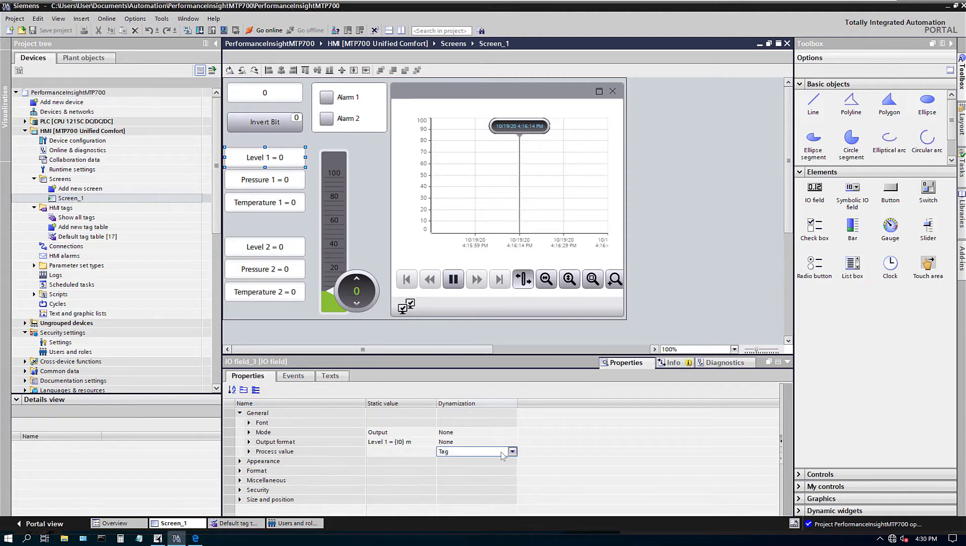
left_click(781, 437)
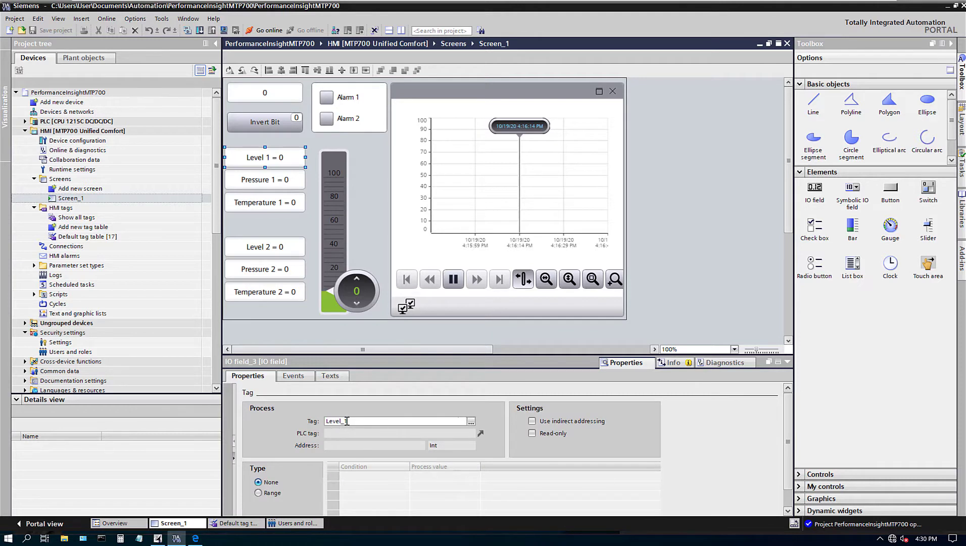
- Restore the default layout, split the properties view, and check the Pressure 1 and Temperature 1 tags
left_click(188, 19)
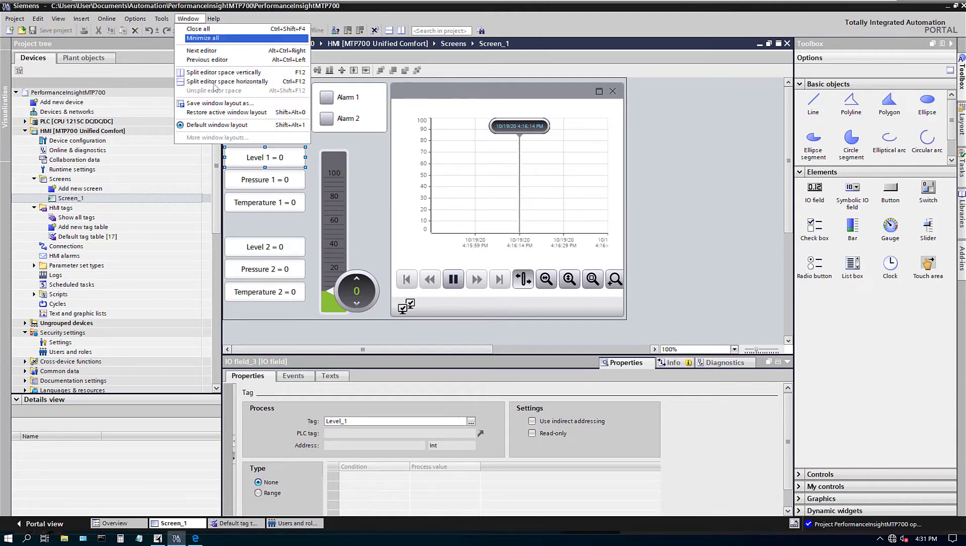
left_click(208, 124)
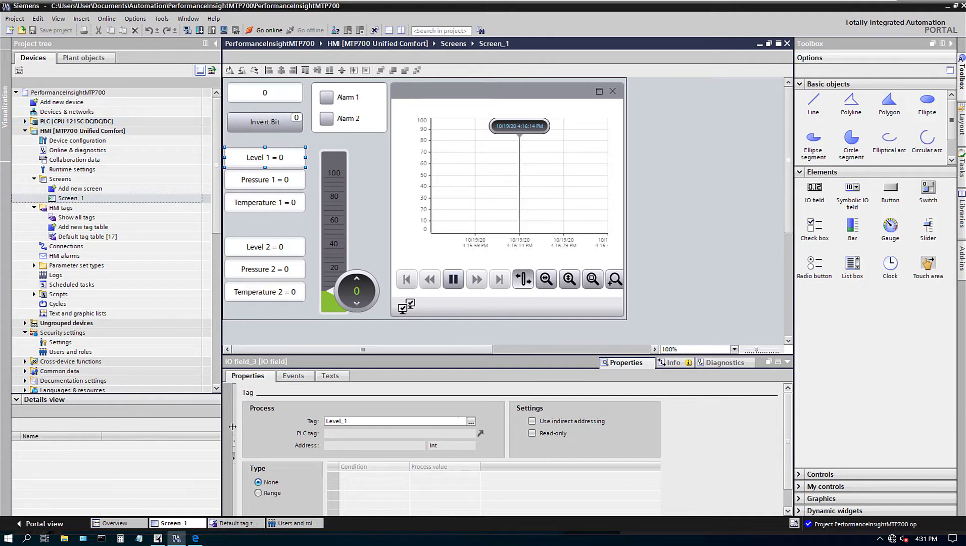
left_click_drag(232, 426, 510, 434)
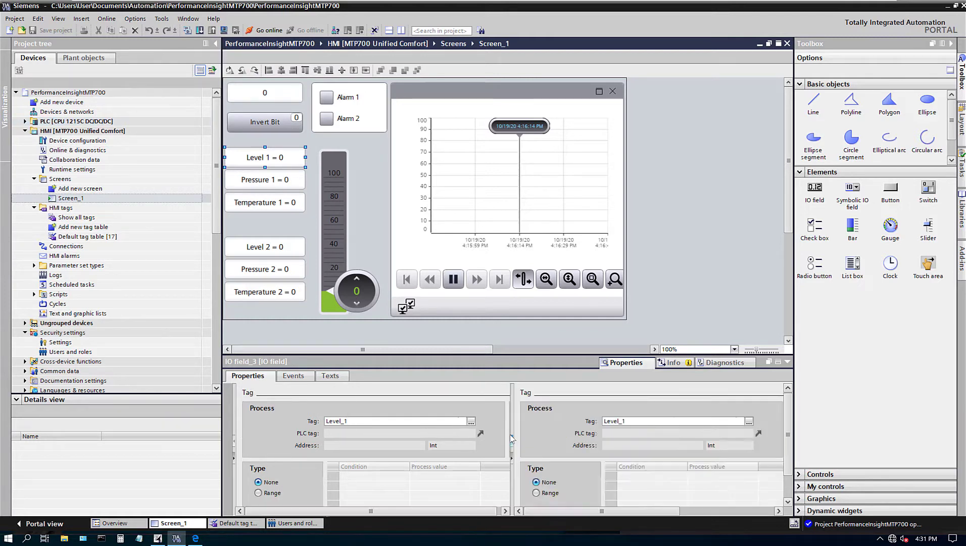
left_click(286, 191)
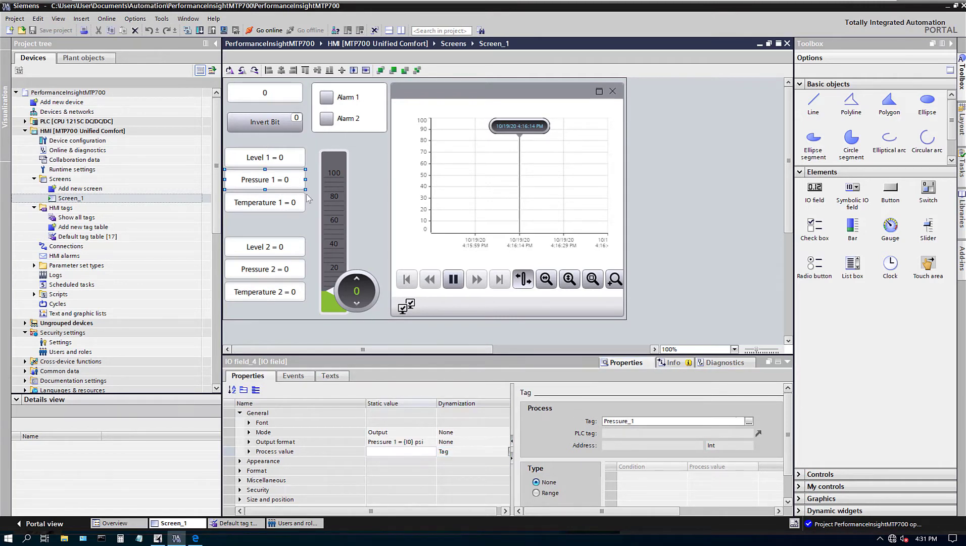
left_click(286, 203)
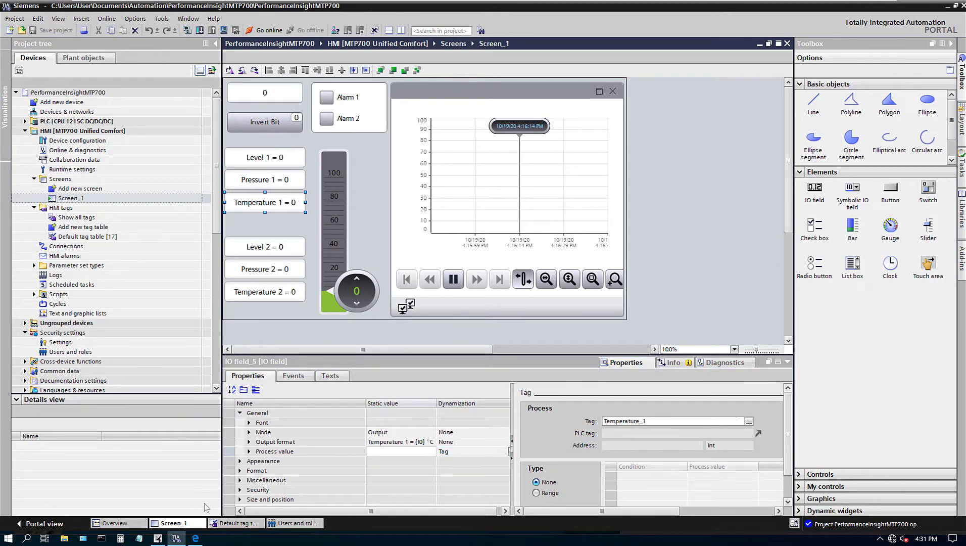
left_click(195, 538)
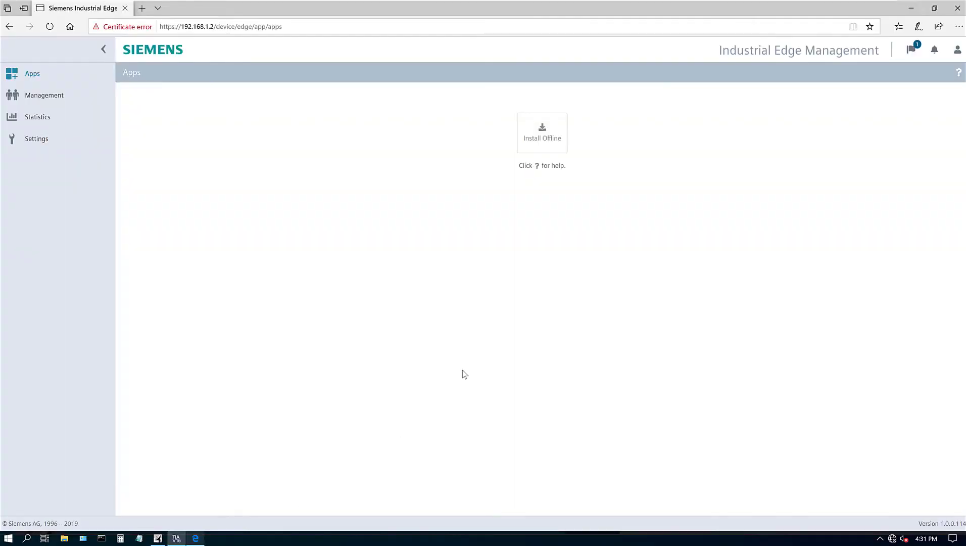
- Check the running install tasks, then install PerformanceInsight1.0.app offline on the panel
left_click(910, 53)
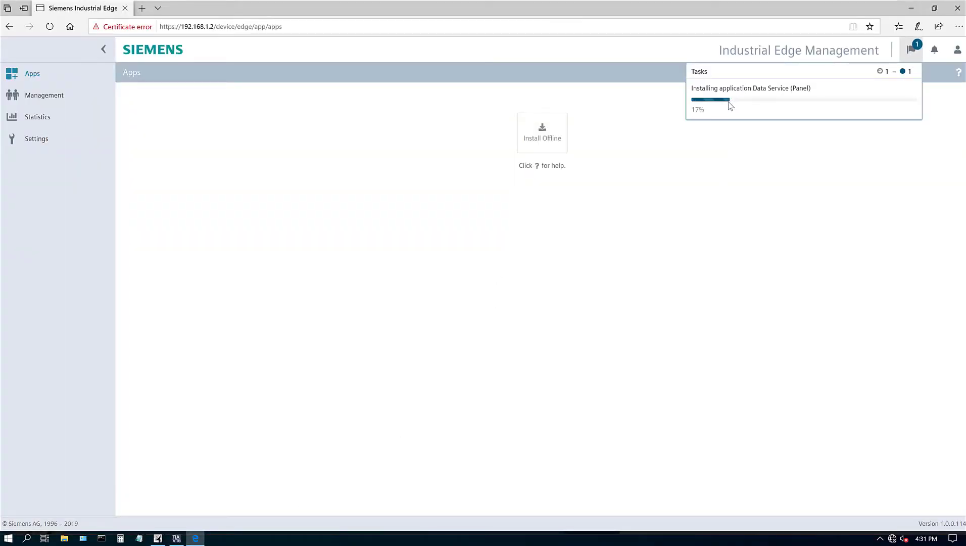
left_click(551, 139)
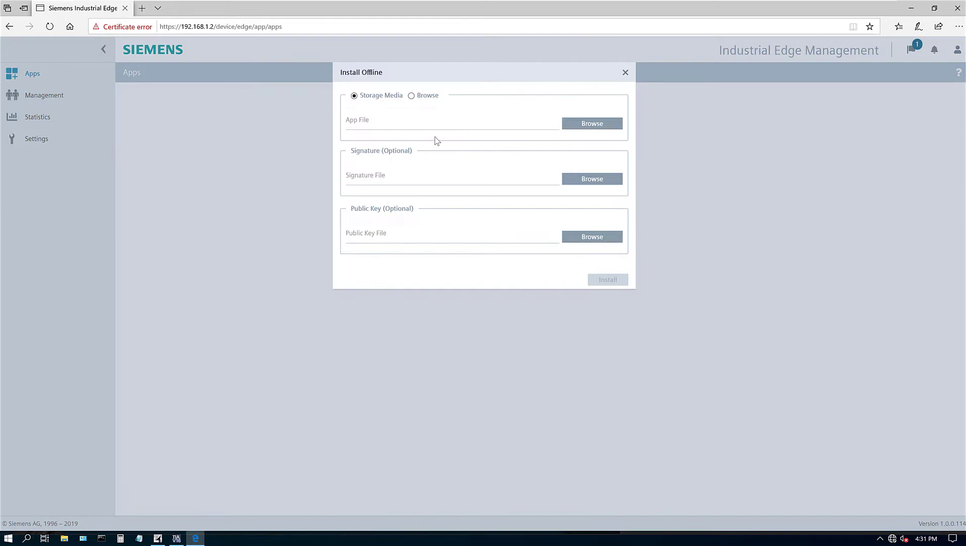
left_click(427, 99)
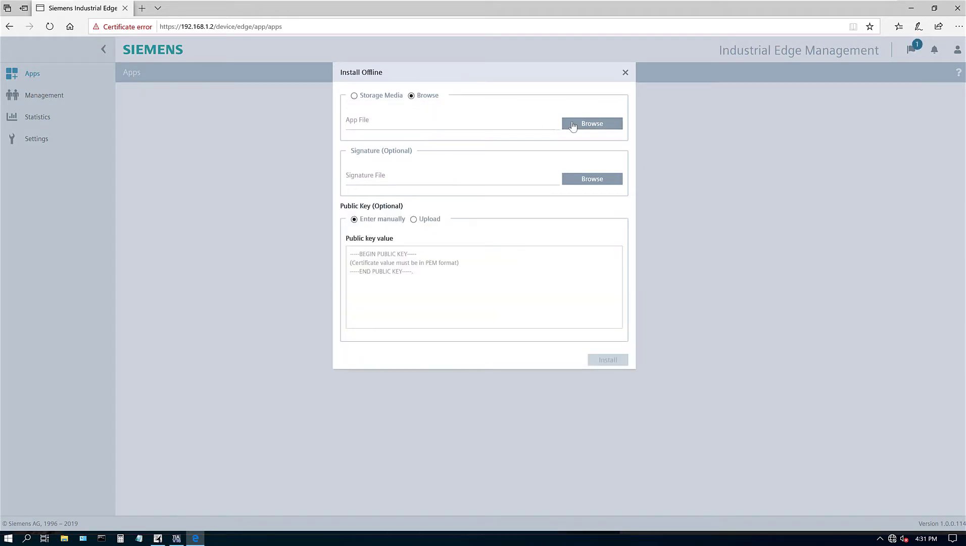
left_click(564, 124)
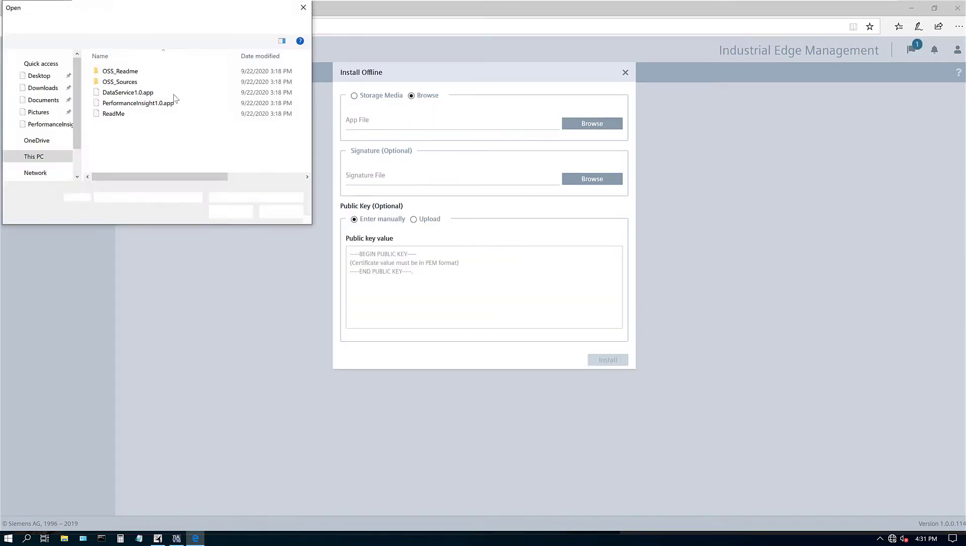
double_click(124, 103)
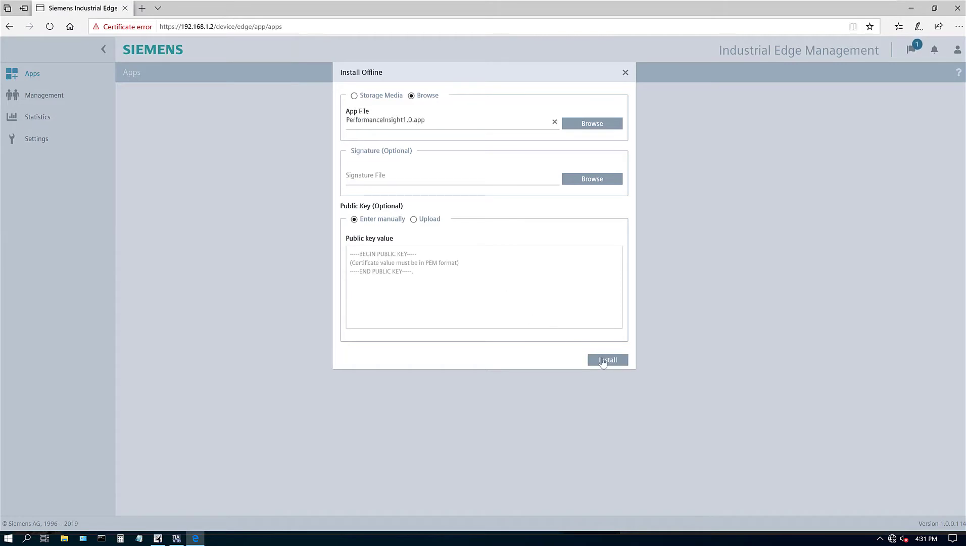
left_click(604, 361)
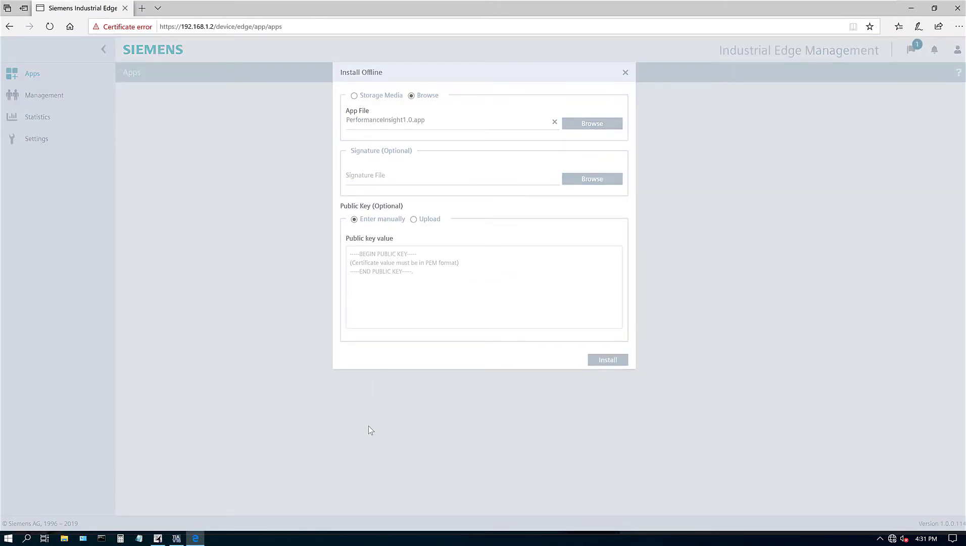
left_click(176, 538)
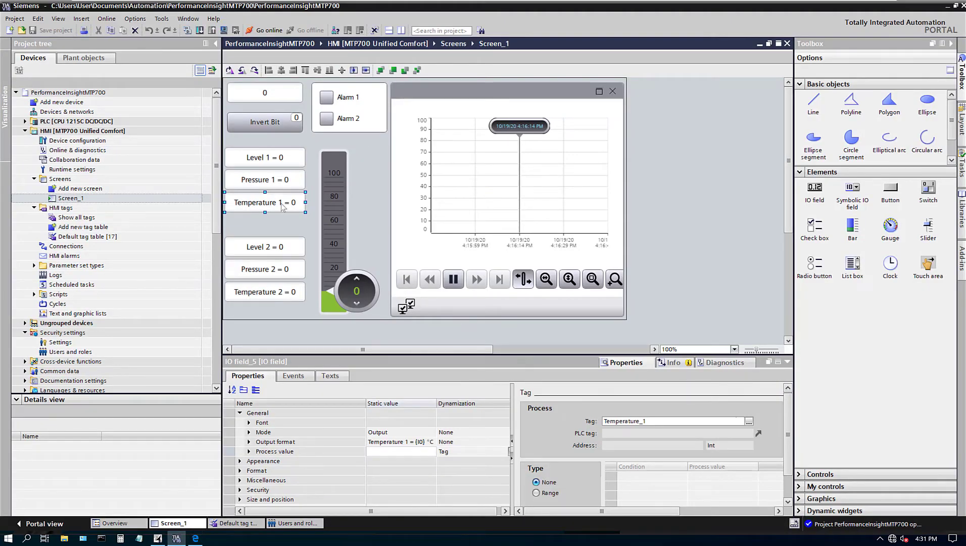
- Inspect the tags on the Pressure 2, Temperature 2 and top Clock_Byte value fields
left_click(265, 273)
left_click(271, 295)
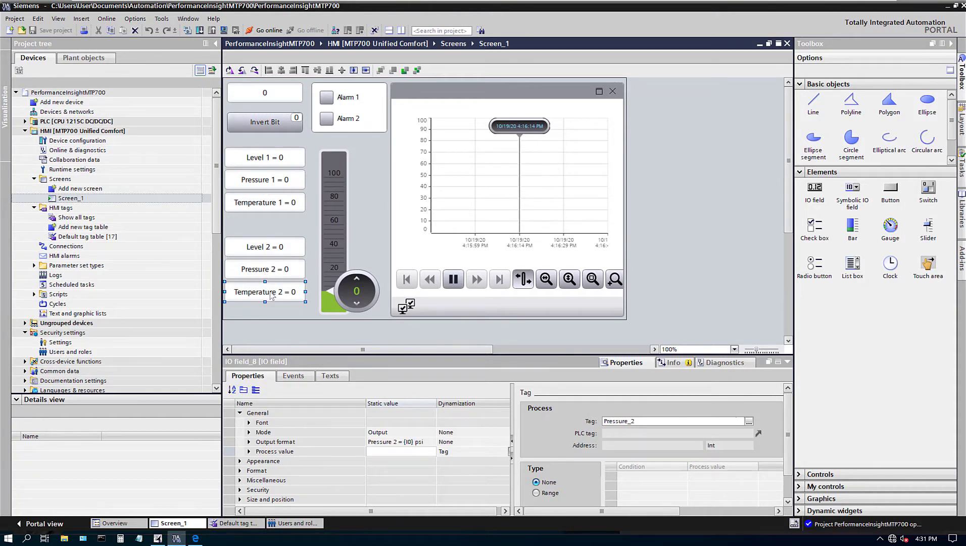
left_click(273, 96)
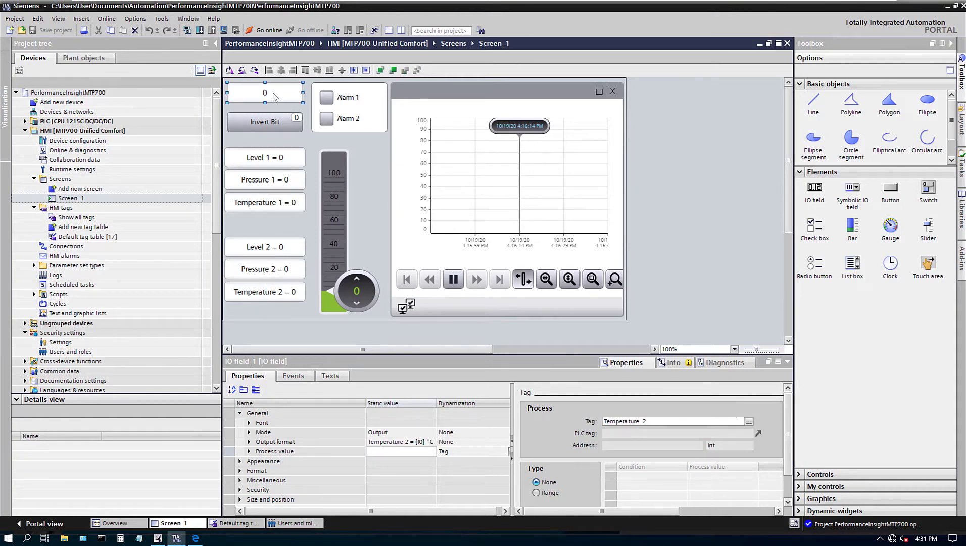
- Confirm Invert Bit's Release event runs InvertBitInTag on Toggle_1, then select the Alarm check box
left_click(265, 125)
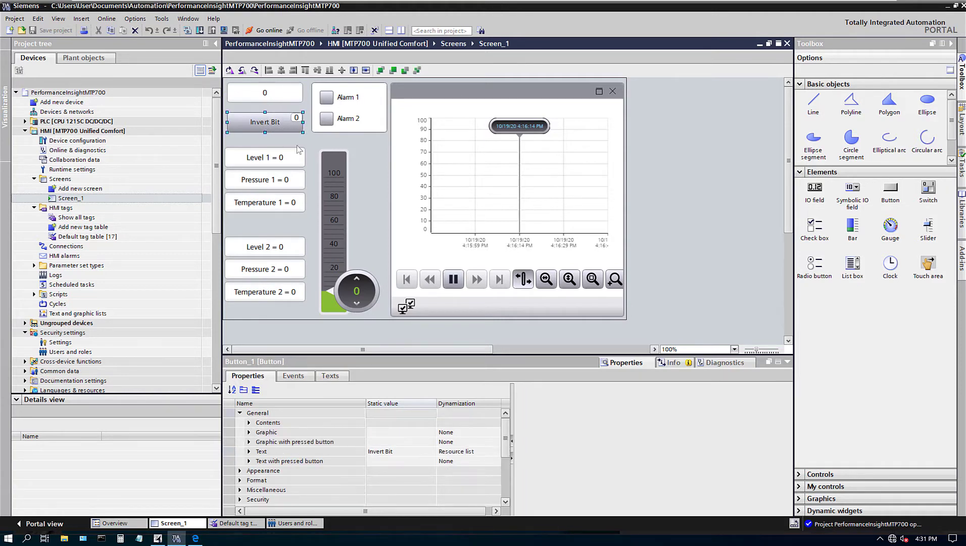
left_click(295, 377)
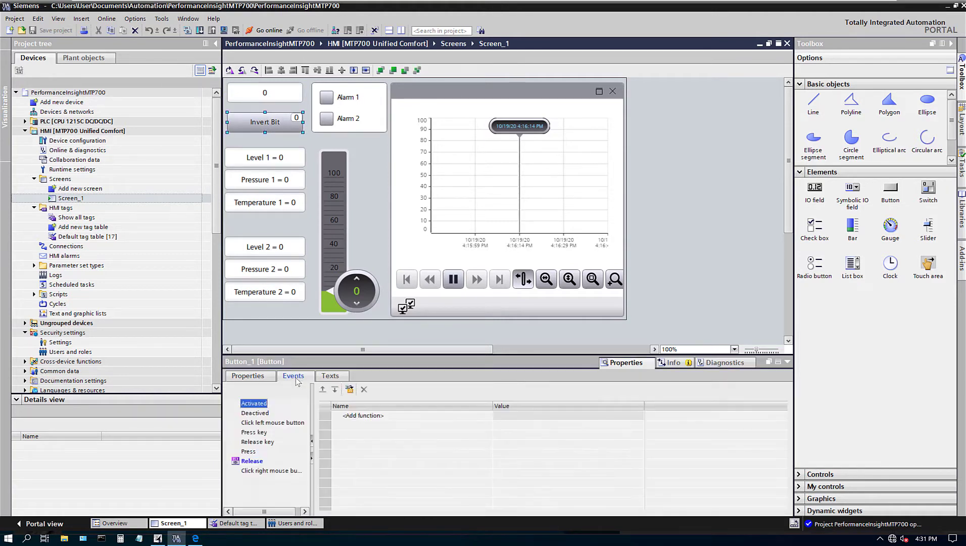
left_click(252, 460)
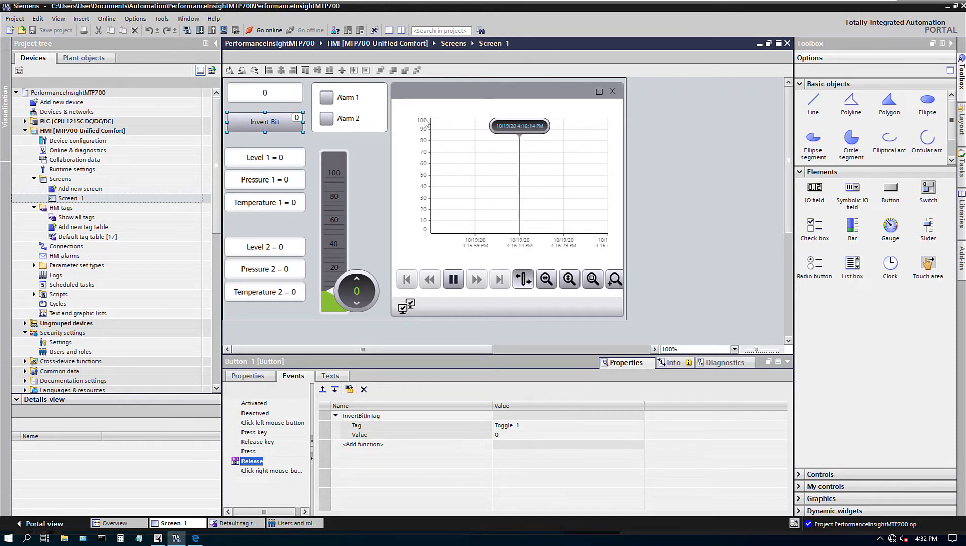
left_click(347, 102)
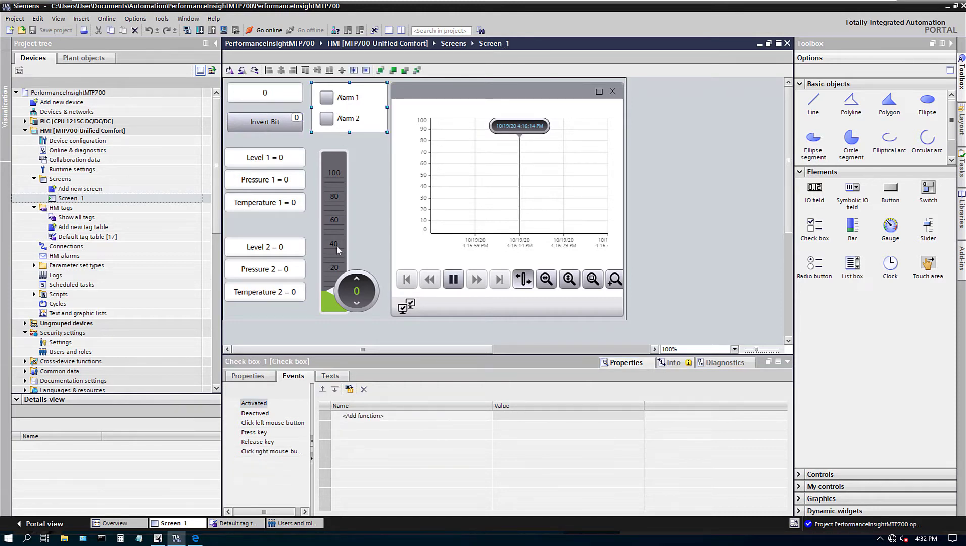
- Trace the check box's [0] Alarm 1 selection item to the Alarm_1 tag, then return to Industrial Edge Management
left_click(265, 375)
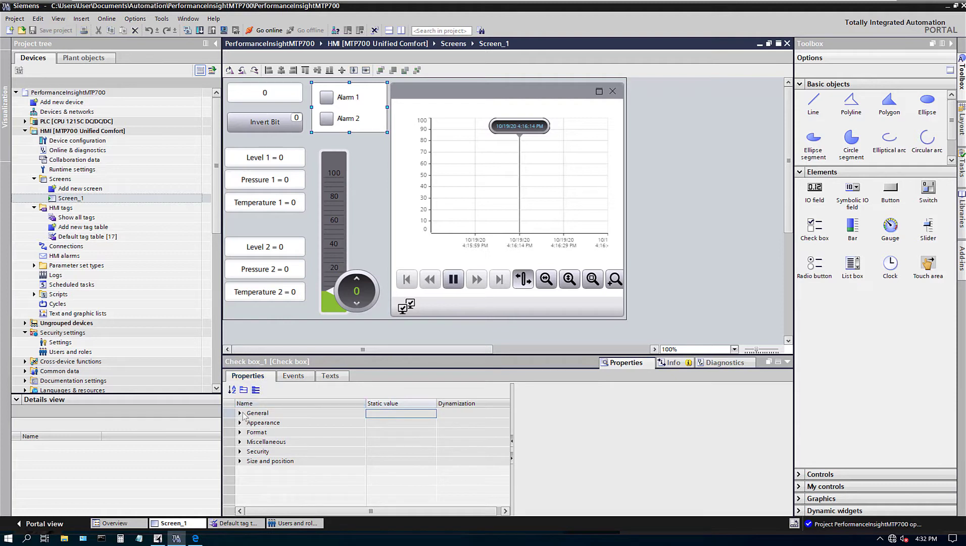
left_click(240, 413)
left_click(252, 434)
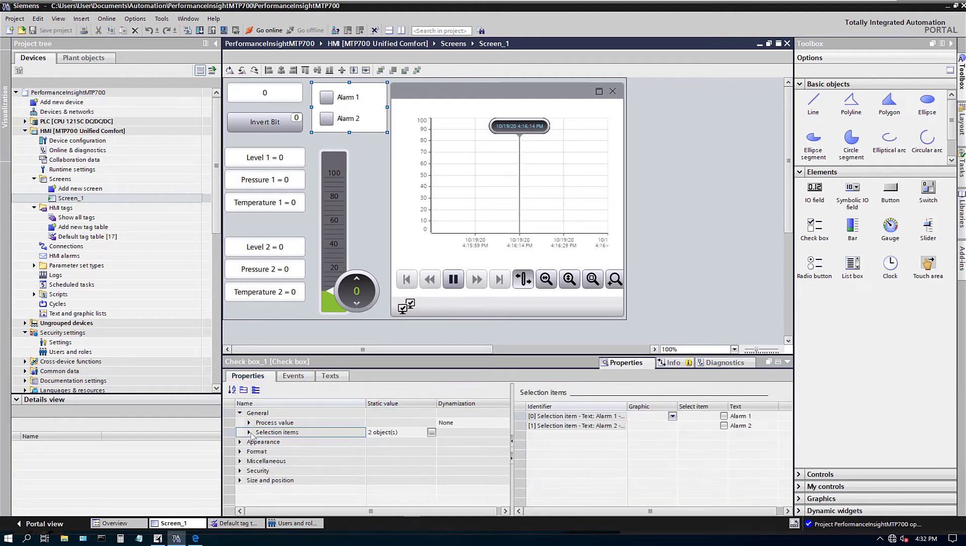
left_click(249, 432)
left_click(391, 442)
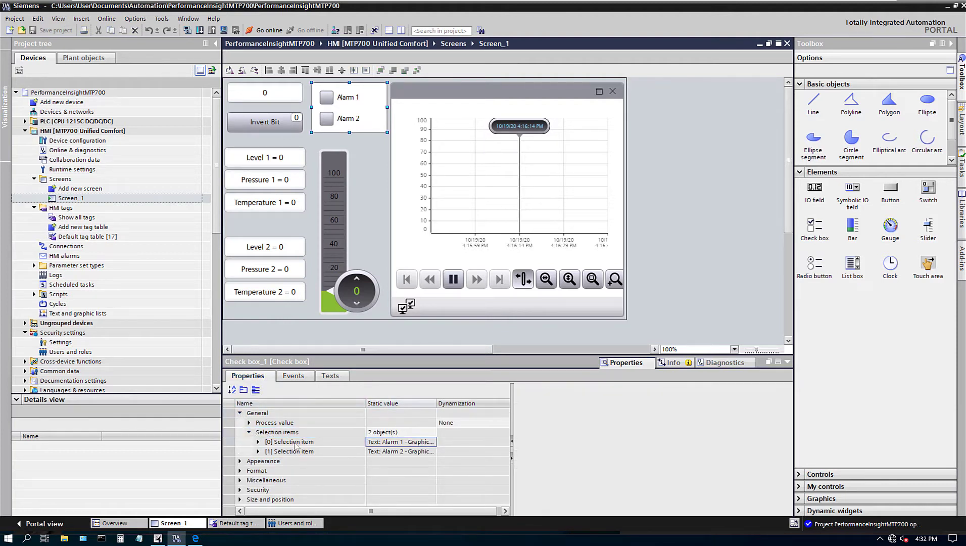
left_click(258, 441)
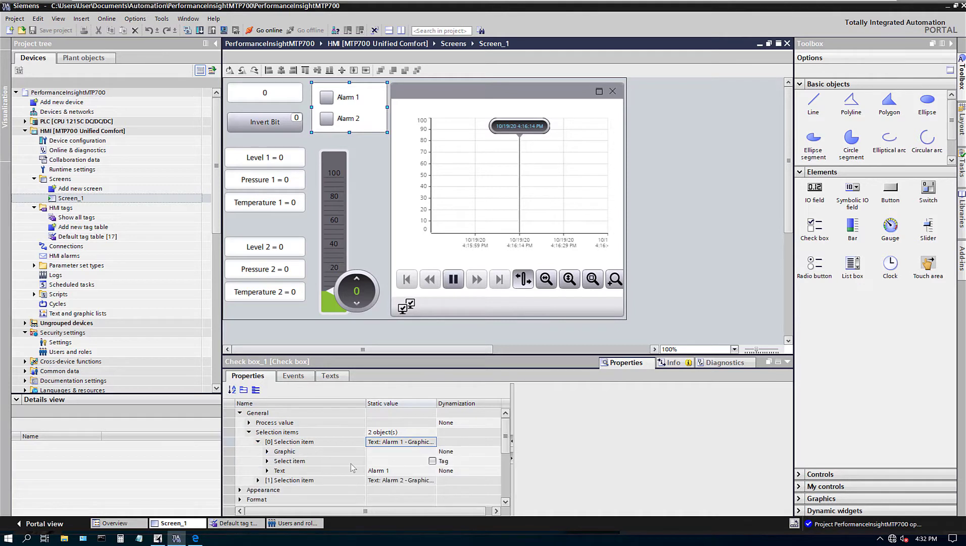
left_click(447, 461)
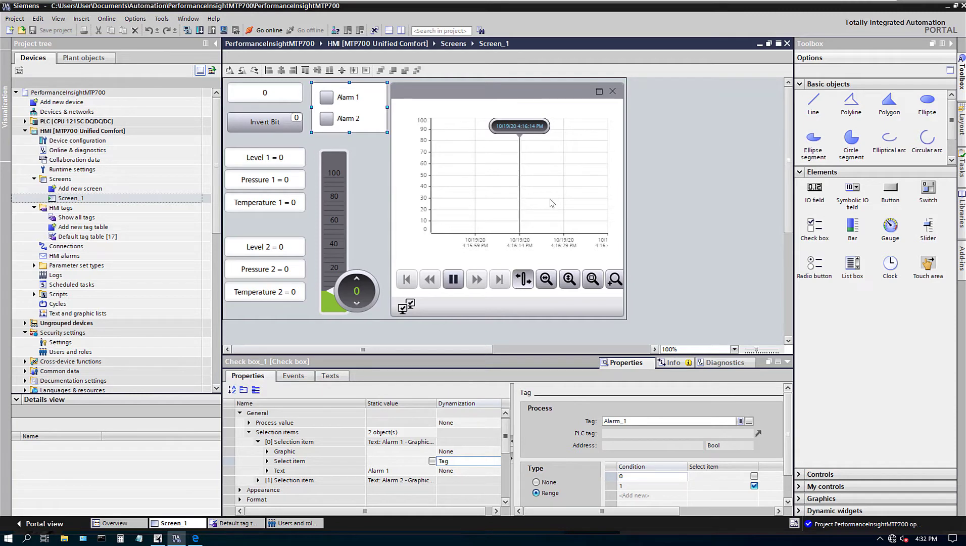
left_click(202, 540)
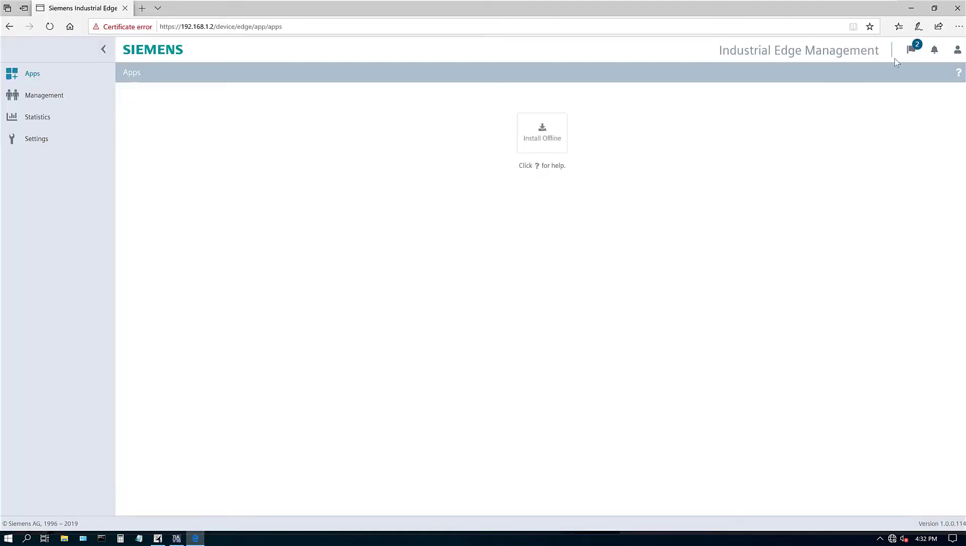
- Check both apps' install progress in Tasks, then view the Management page with no running apps
left_click(911, 49)
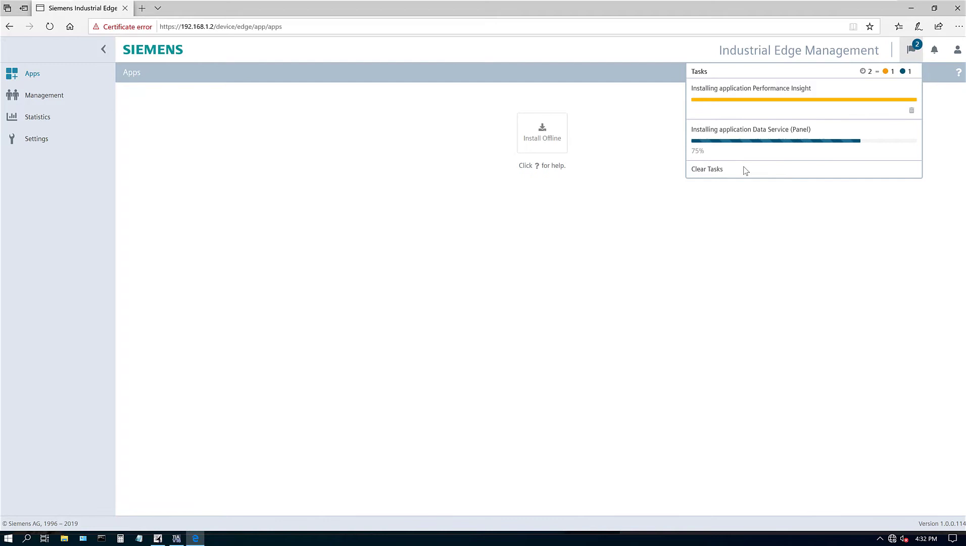
left_click(731, 266)
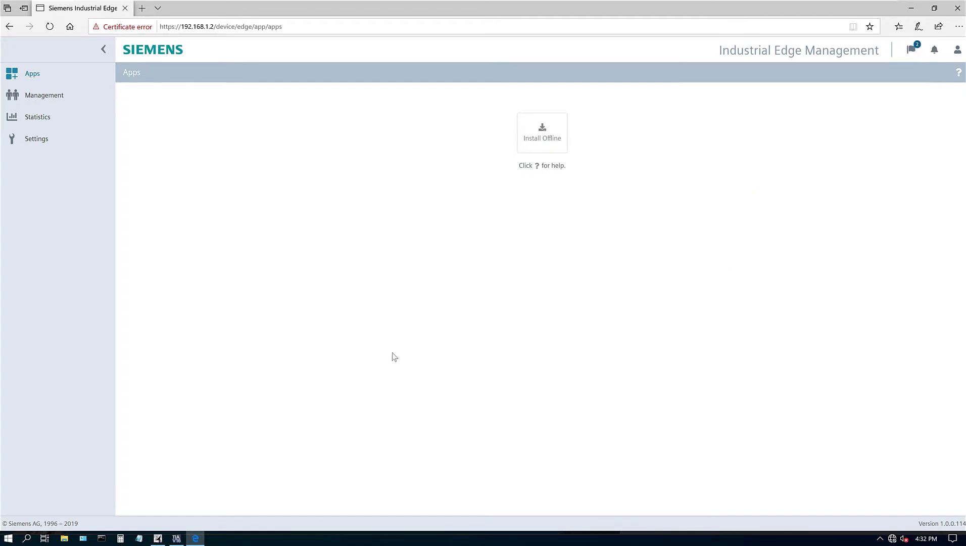
left_click(54, 97)
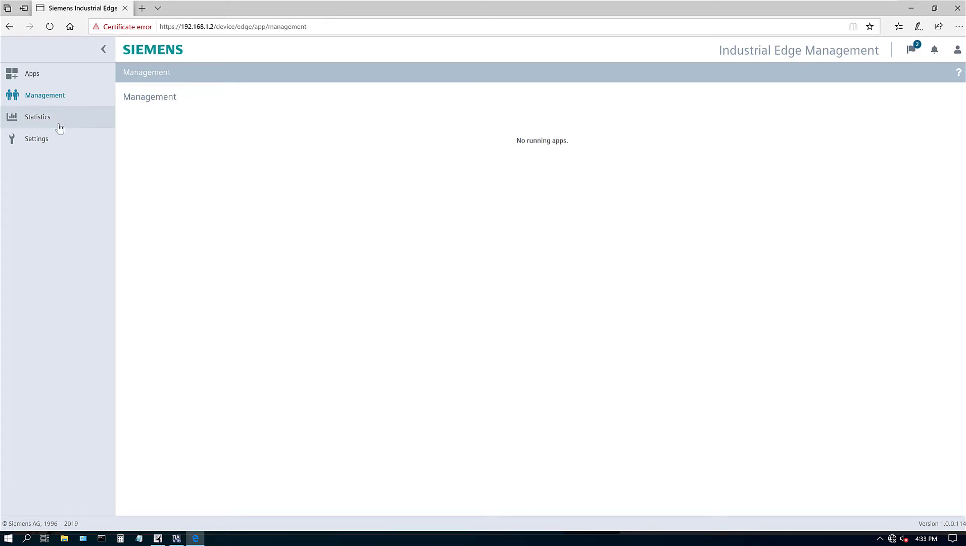
- Review MTP700 statistics (80% memory, 54.4% CPU, 26% storage) and the Data Service and Performance Insight install progress
left_click(57, 118)
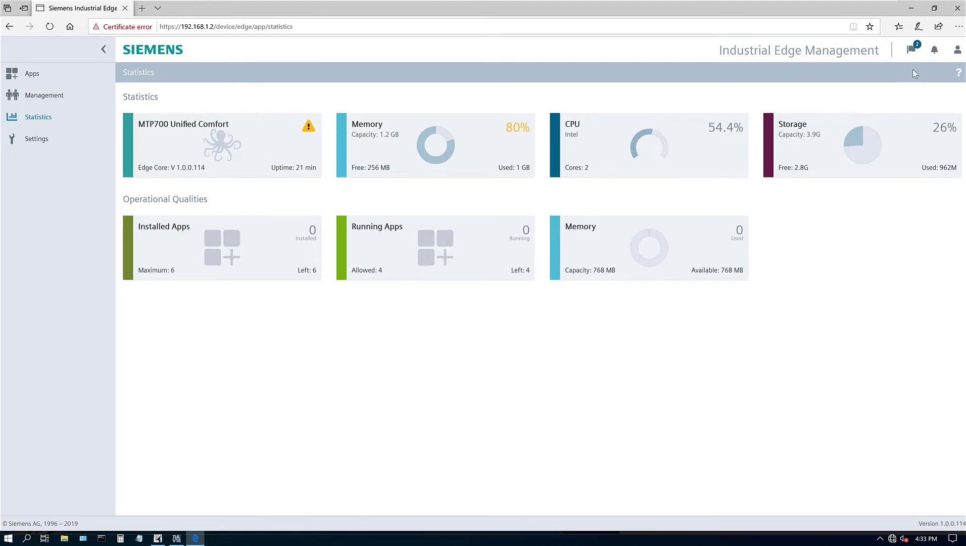
left_click(911, 49)
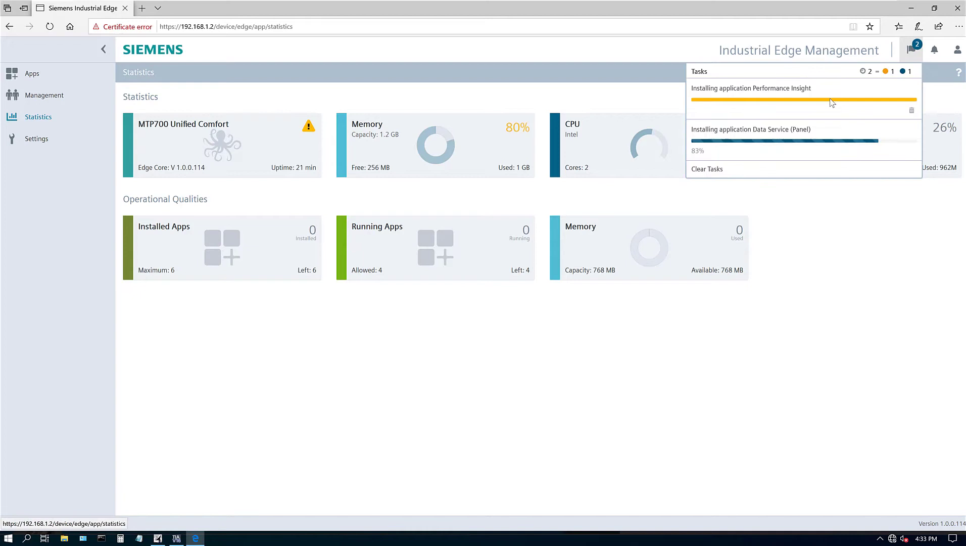
left_click(815, 276)
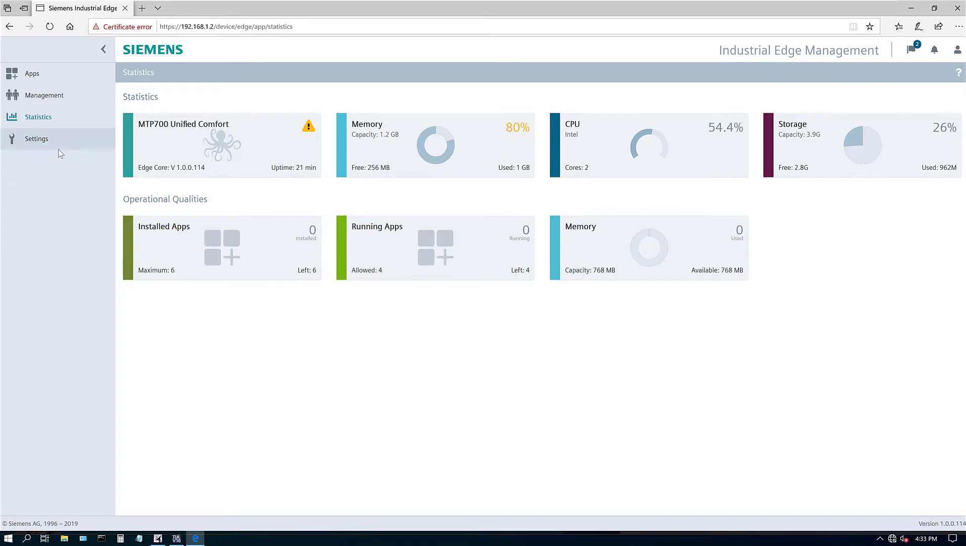
- Look over the device's connectivity and System settings, then return to the Apps page
left_click(42, 146)
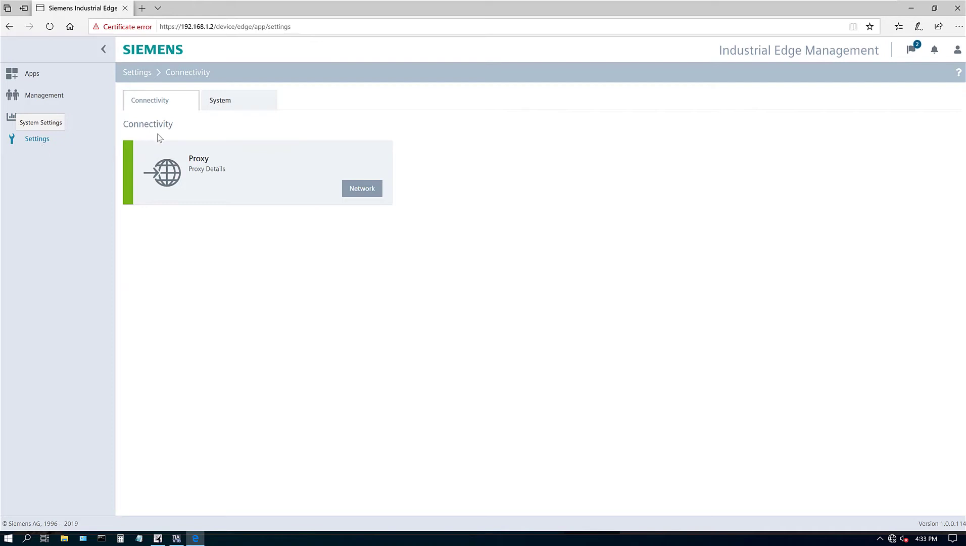
left_click(229, 102)
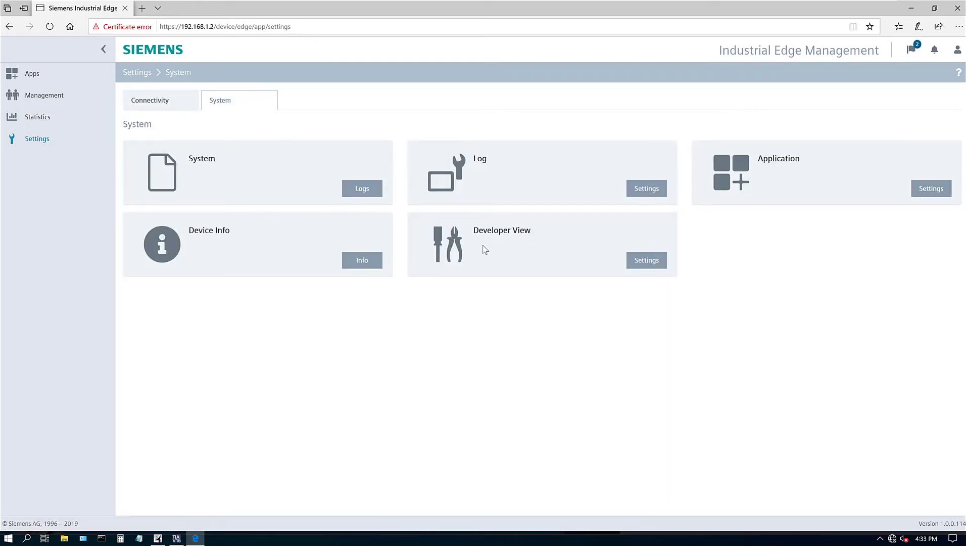
left_click(25, 74)
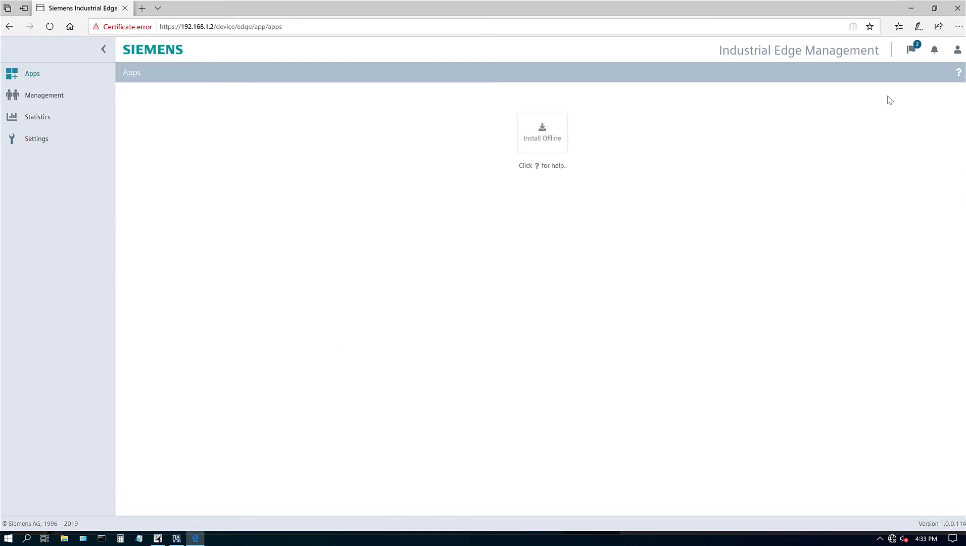
- Watch the Data Service (Panel) installation reach 100% in the Tasks list
left_click(912, 49)
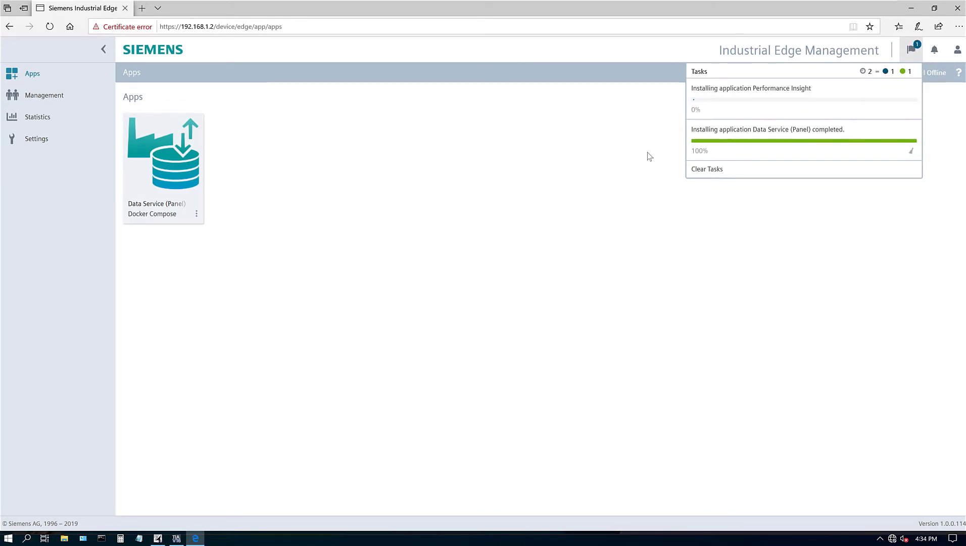
left_click(473, 220)
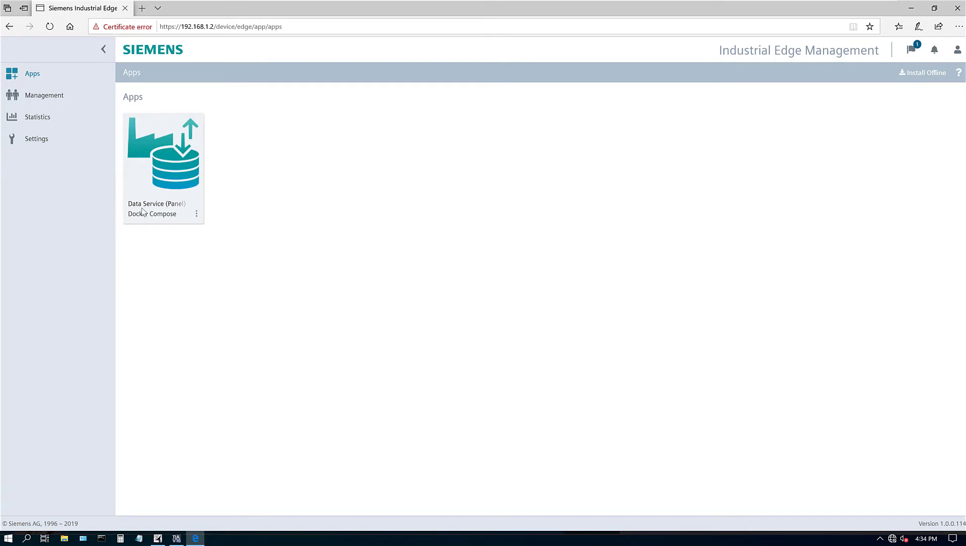
- Launch Data Service (Panel) and proceed past the certificate warning to 192.168.1.2/dataservice
left_click(167, 183)
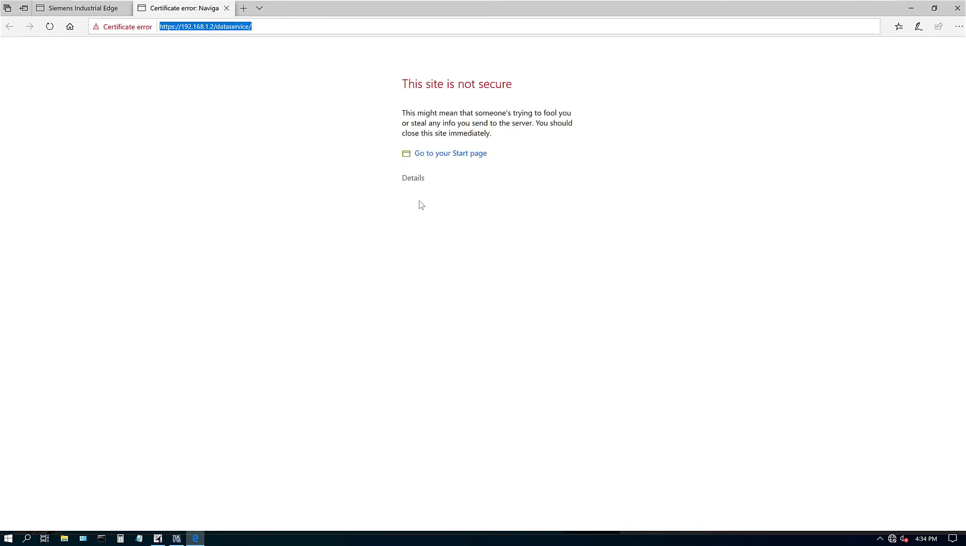
left_click(415, 185)
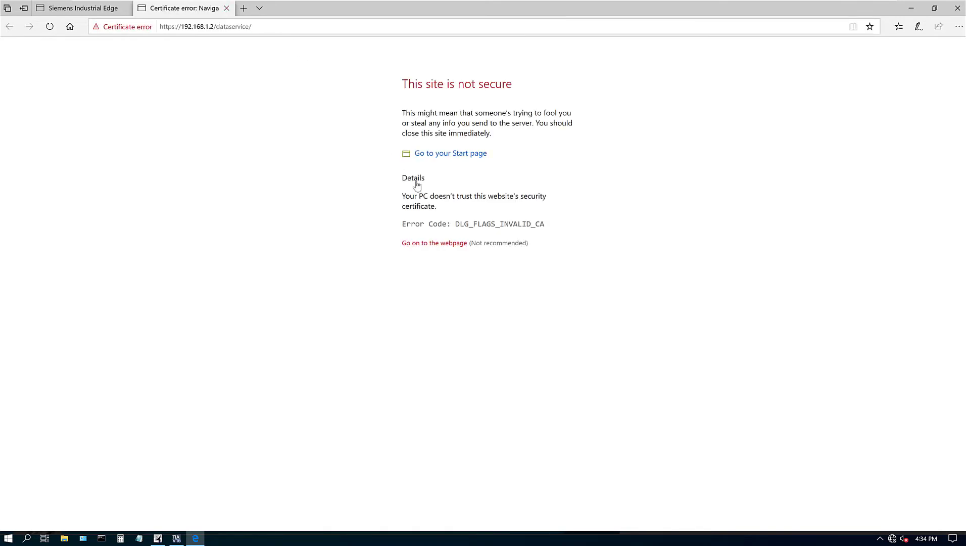
left_click(425, 245)
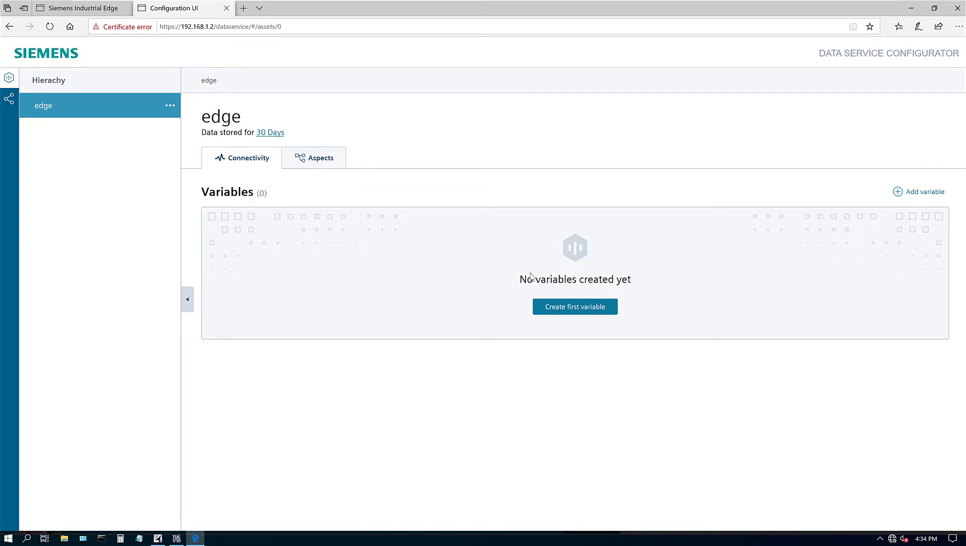
- Open and cancel the Create first variable form on the empty edge asset
left_click_drag(527, 279, 642, 279)
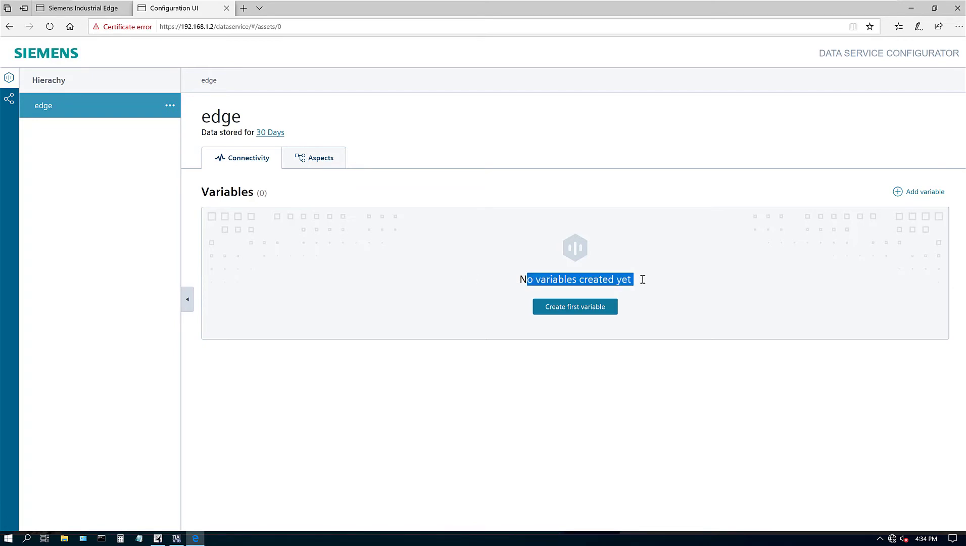
left_click(642, 366)
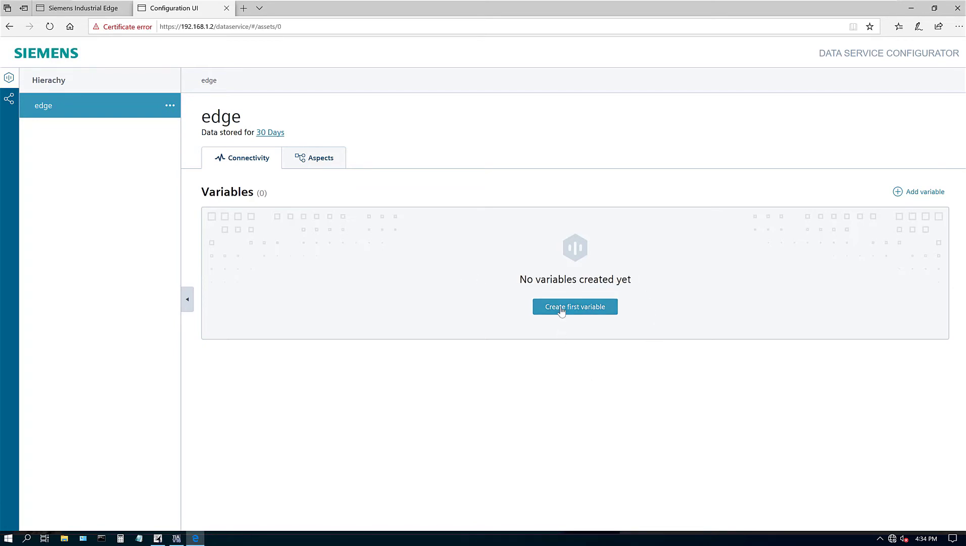
left_click(561, 311)
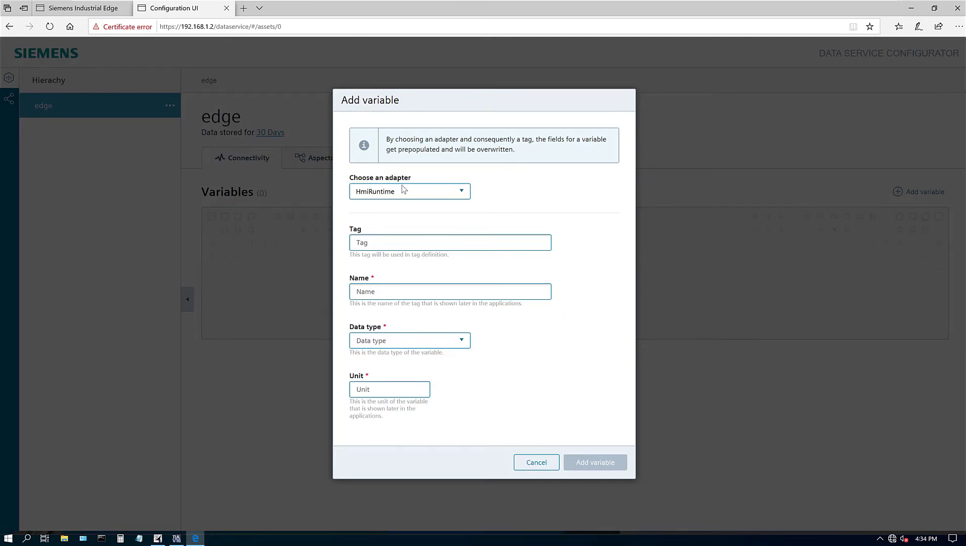
left_click(536, 464)
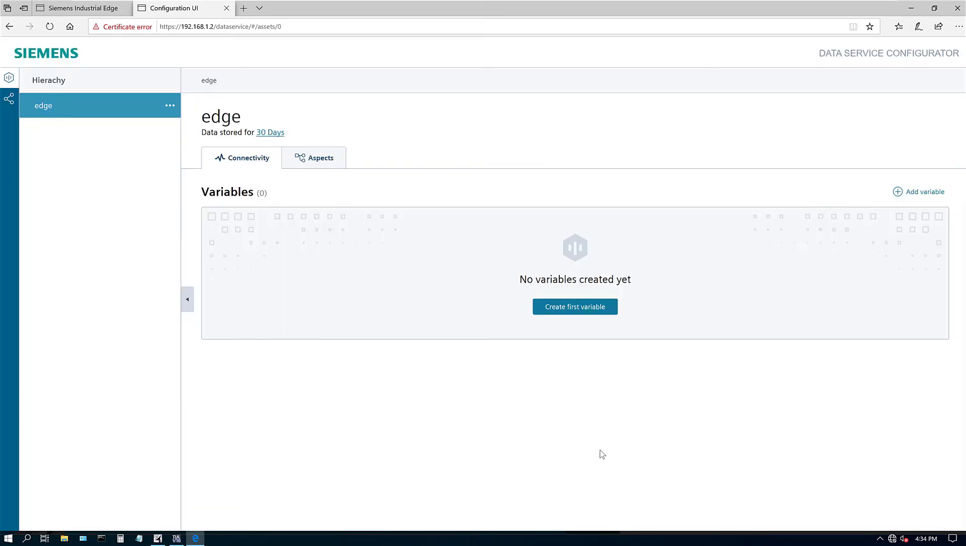
- Confirm the HmiRuntime adapter is active and note its pipe path, then return to the edge asset
left_click(9, 98)
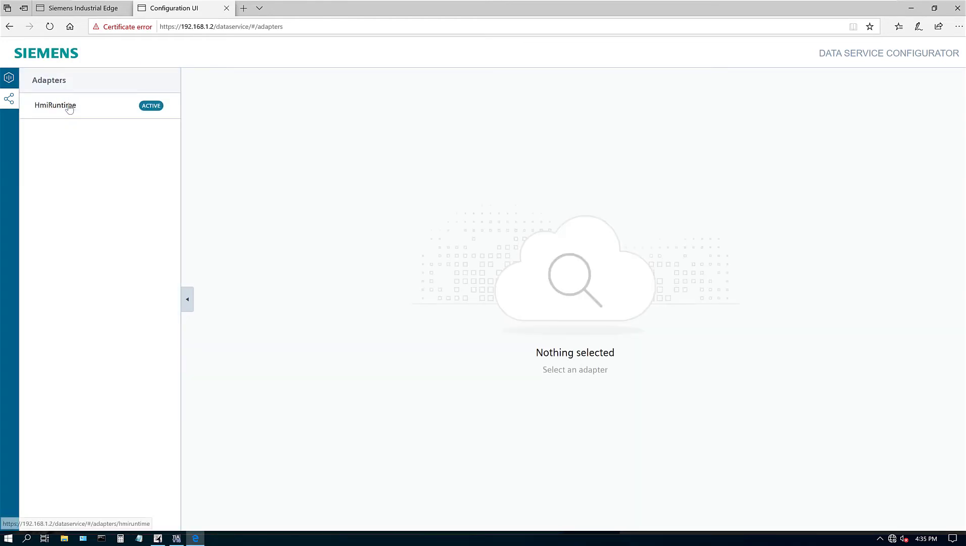
left_click(103, 111)
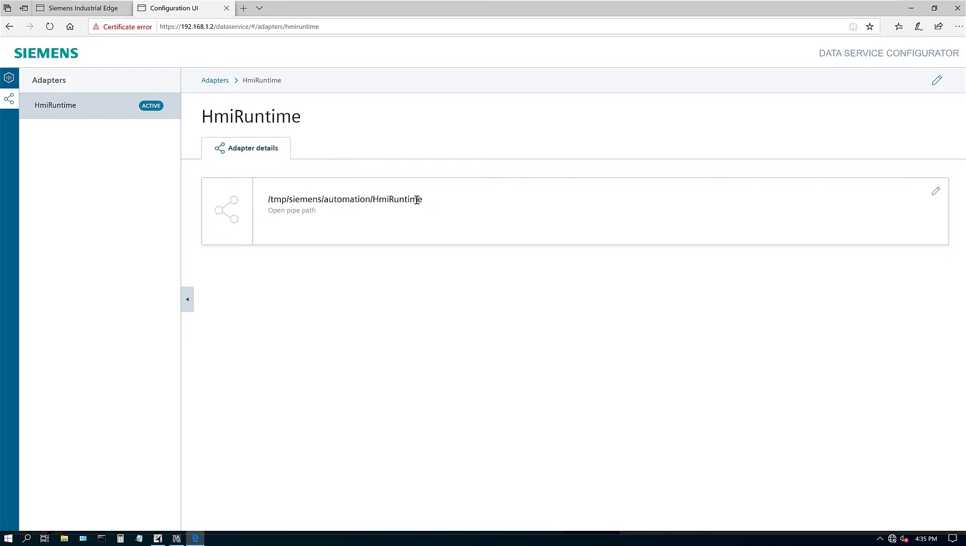
left_click(5, 81)
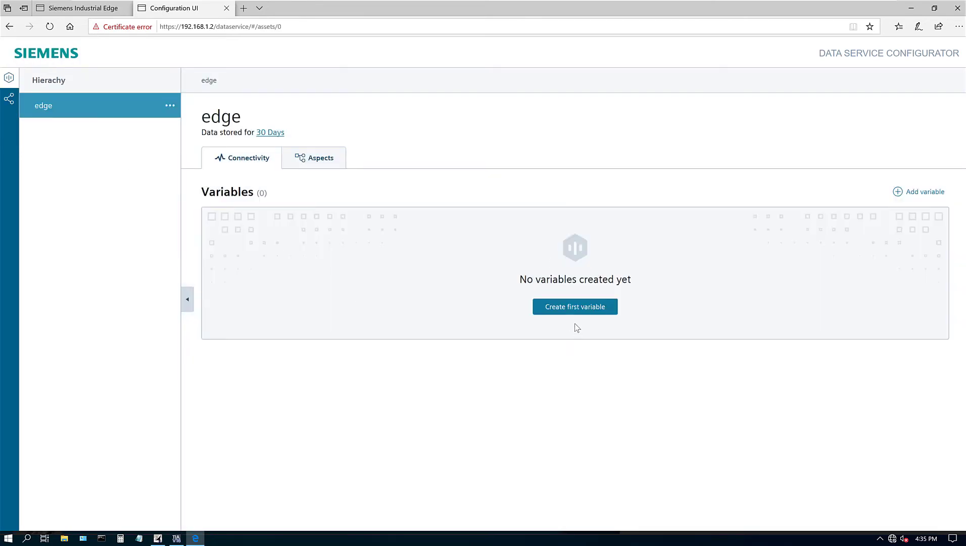
- Open the Add variable form and read the Tag and Name field help texts
left_click(576, 309)
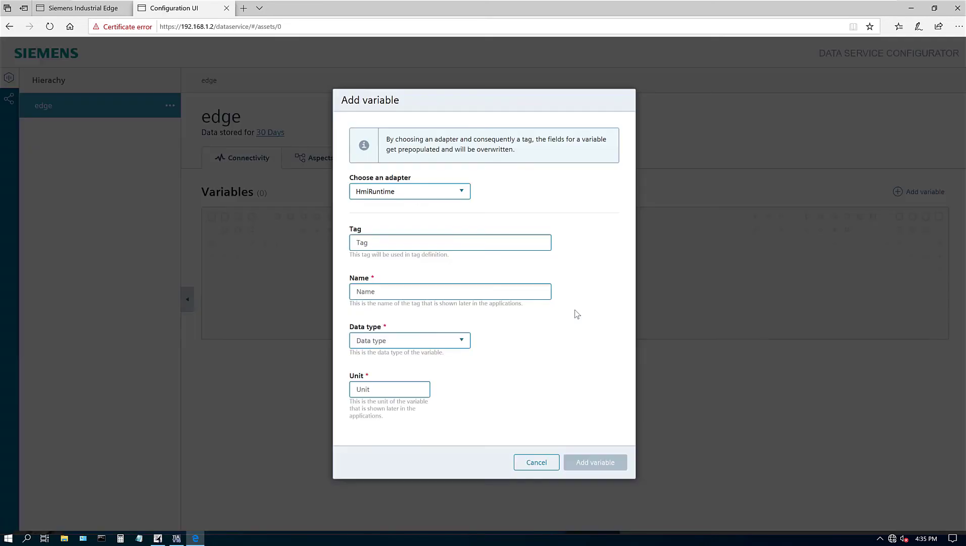
left_click(379, 243)
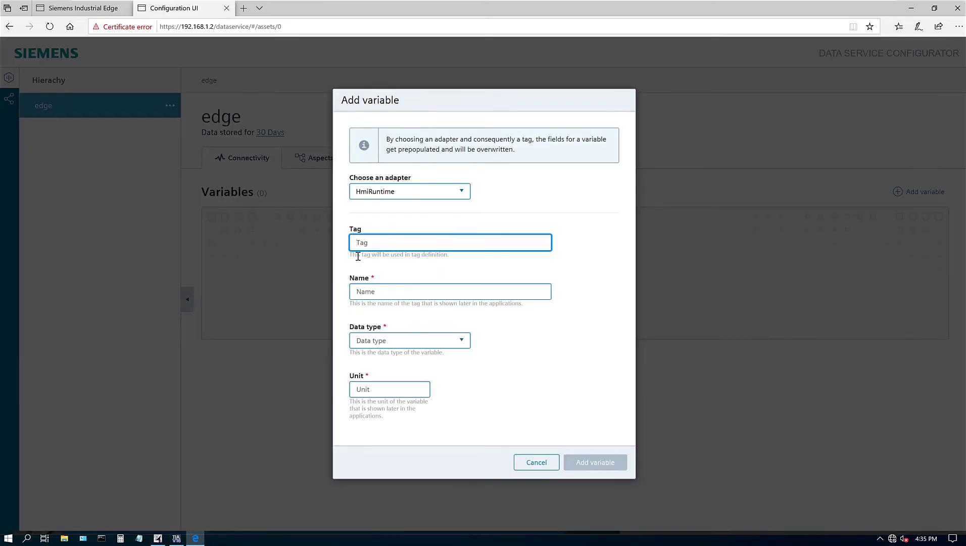
left_click_drag(358, 256, 449, 258)
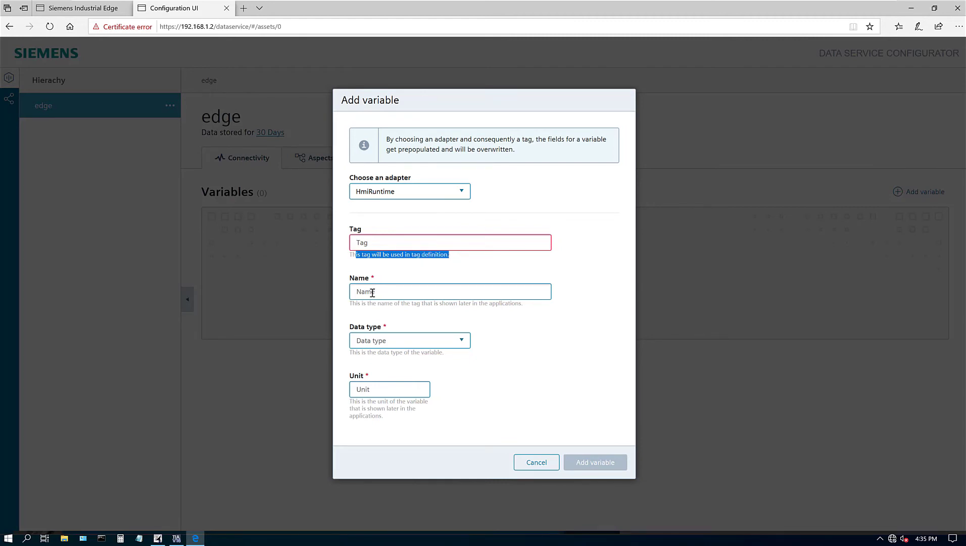
left_click_drag(352, 304, 442, 309)
left_click_drag(506, 306, 526, 309)
left_click(526, 309)
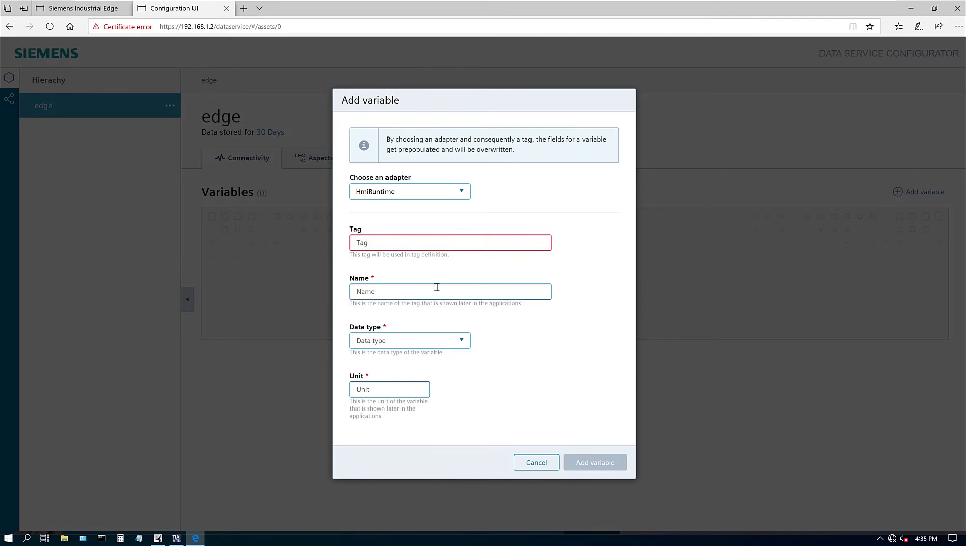
- Add variable Level 1 with tag Level_1, data type Int16 and unit 'in'
left_click(398, 242)
type("Level_1")
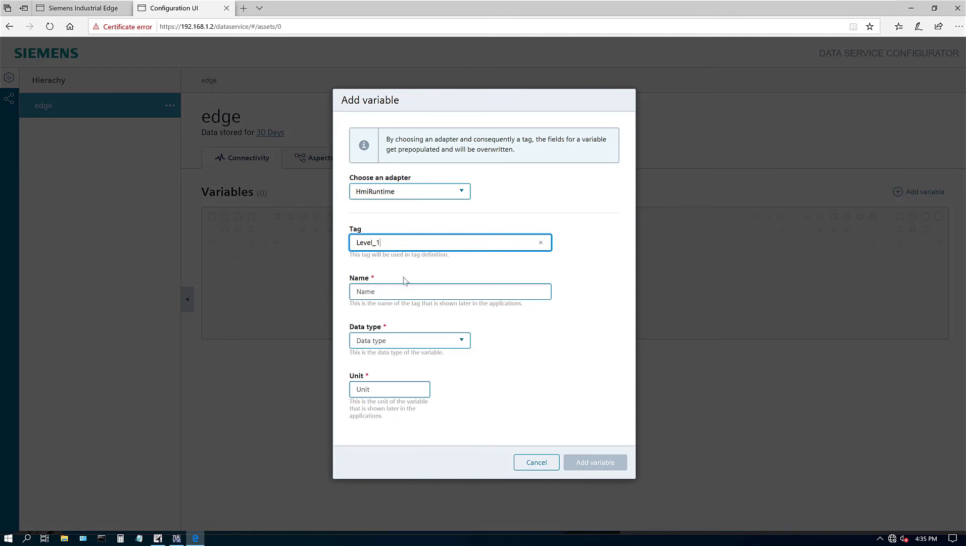
left_click(397, 292)
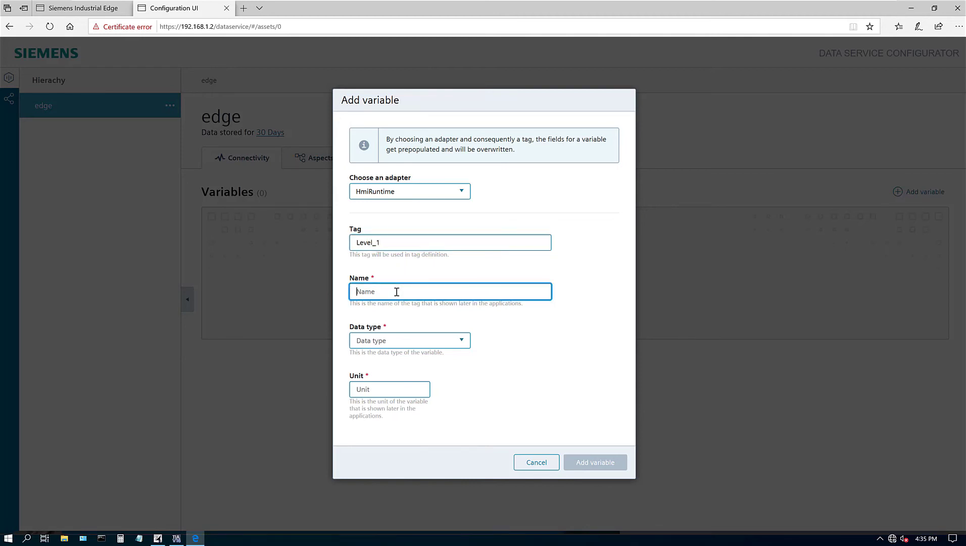
type("Level 1")
left_click(401, 337)
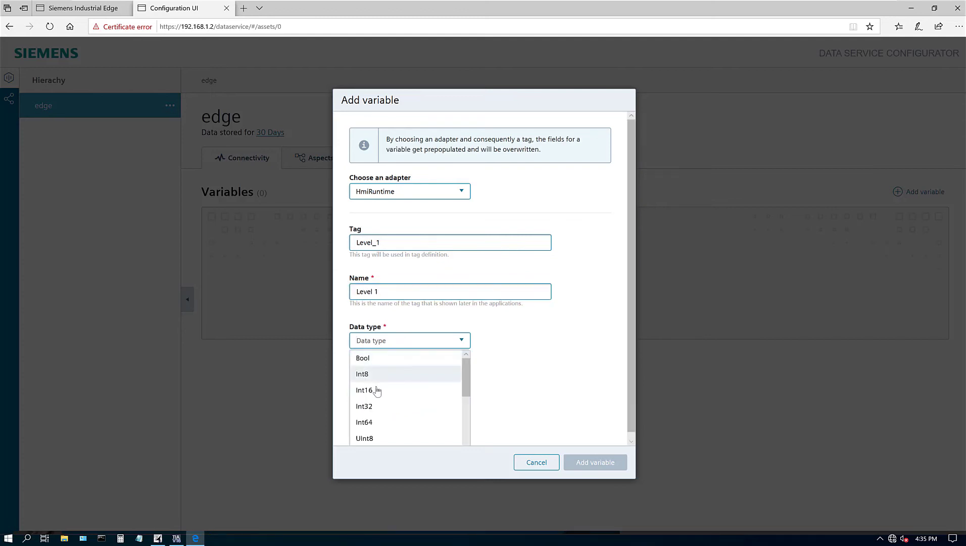
key("Return")
left_click(382, 389)
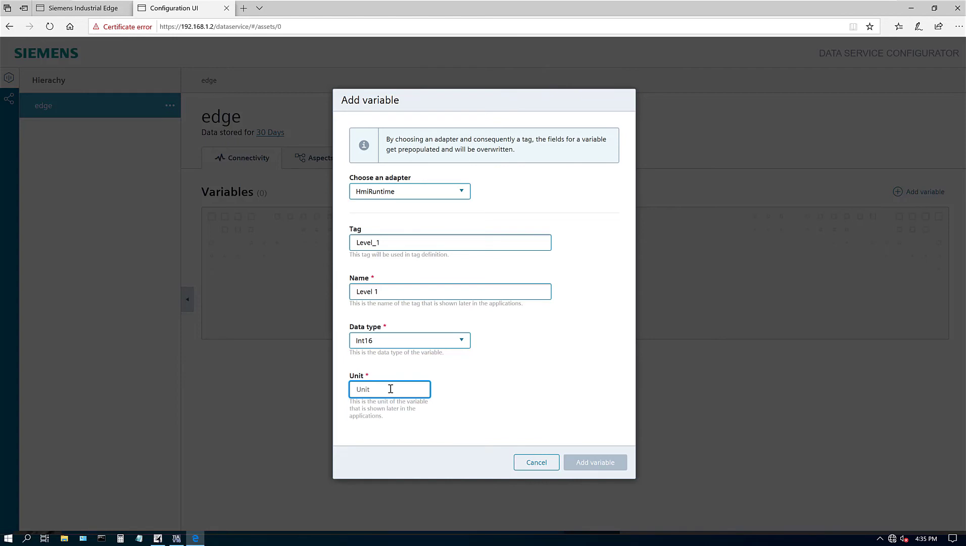
type("in")
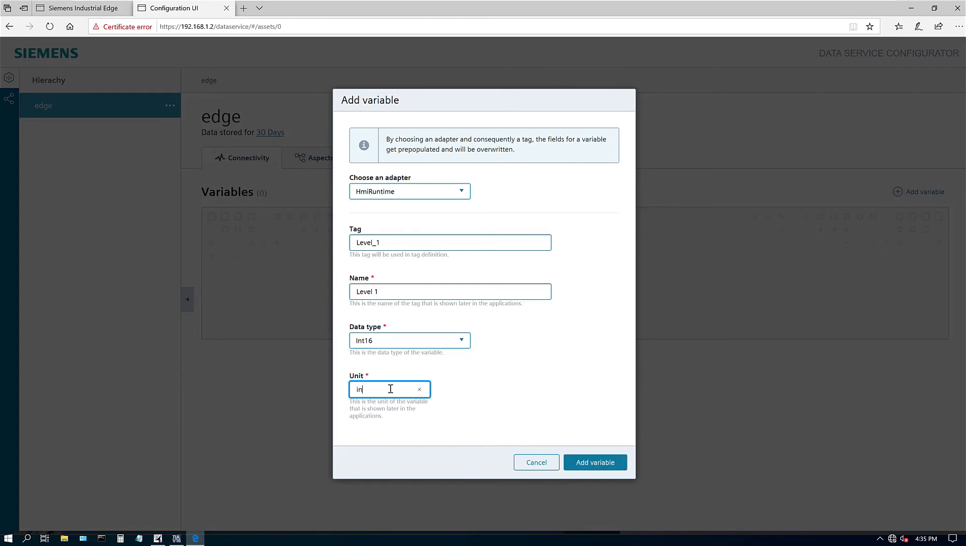
left_click(595, 462)
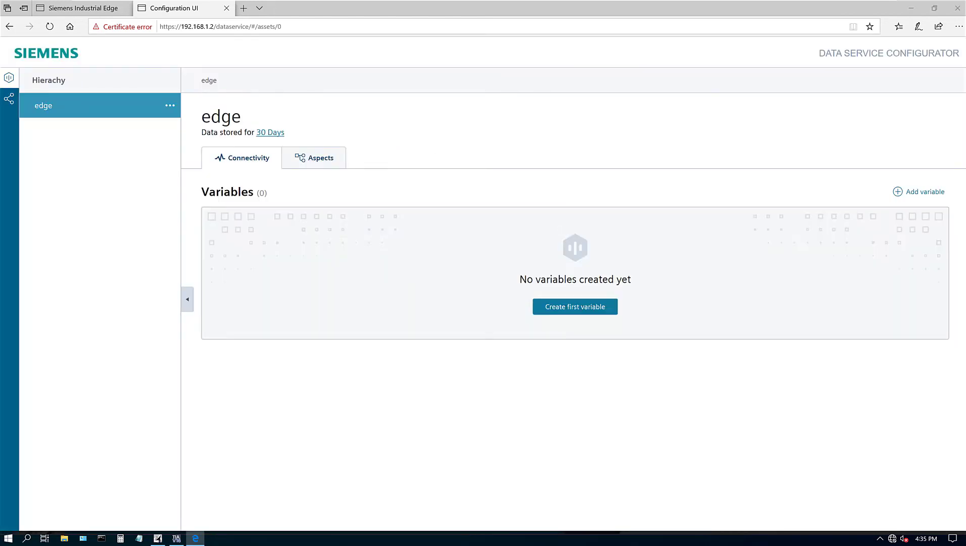
- Snap the browser and TIA Portal side by side and open the Default tag table
key("super+Right")
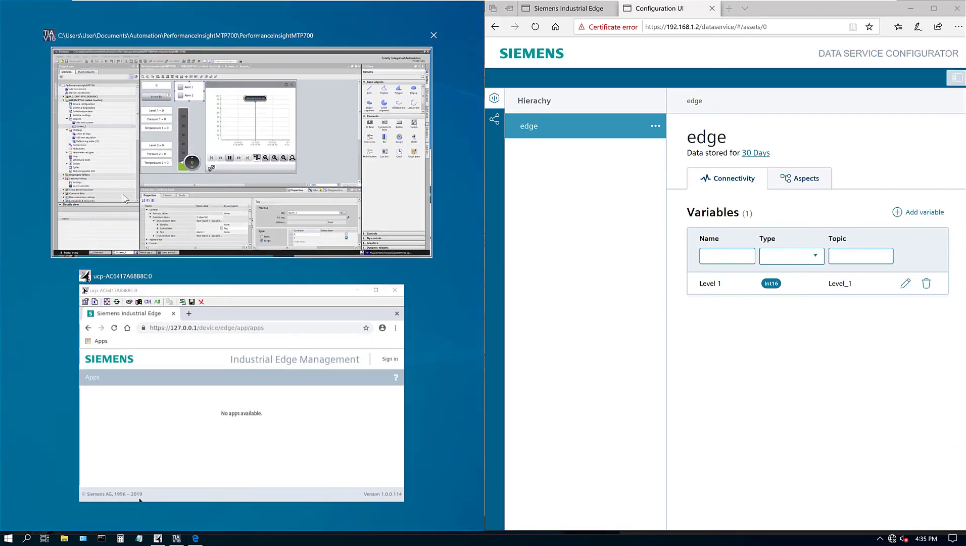
left_click(124, 198)
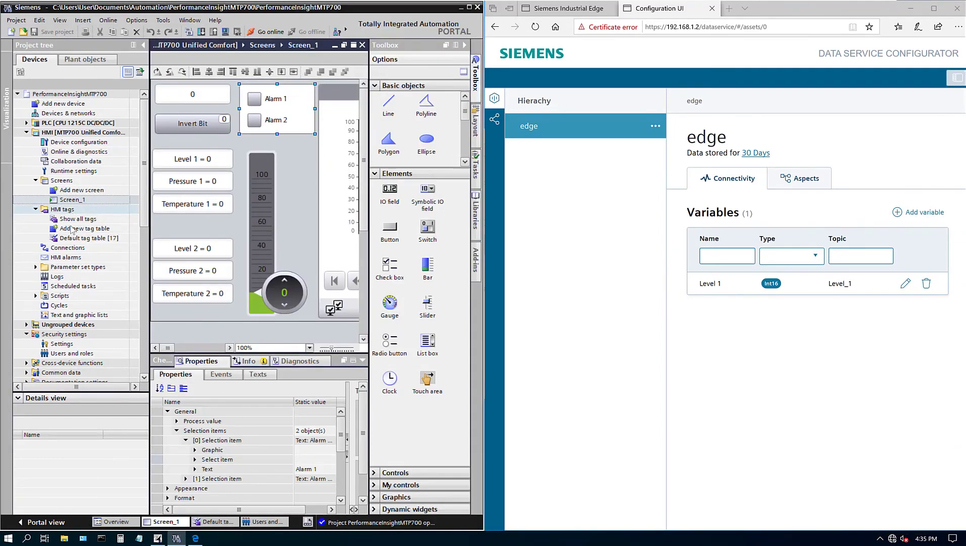
double_click(78, 238)
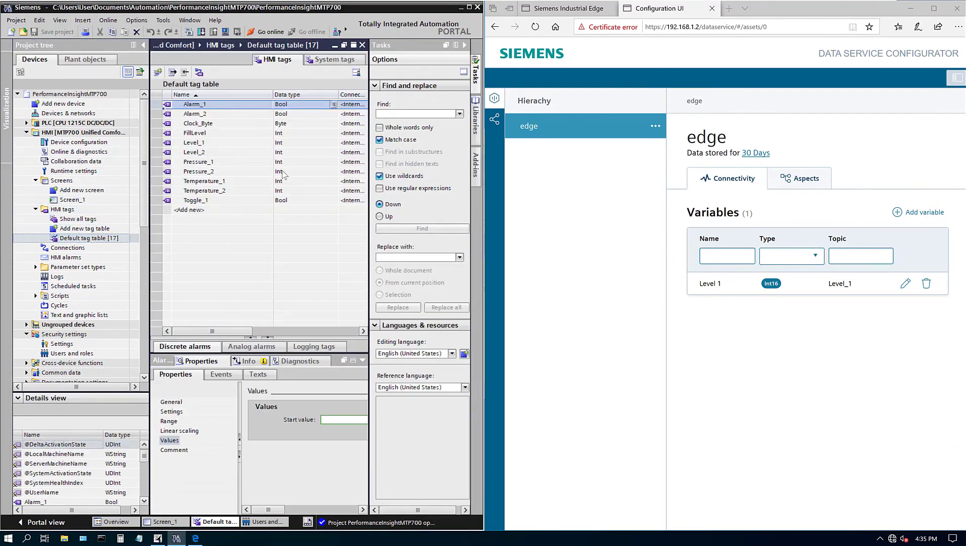
- Add variable Level 2 with tag Level_2, type Int16 and unit %
double_click(212, 152)
key("ctrl+c")
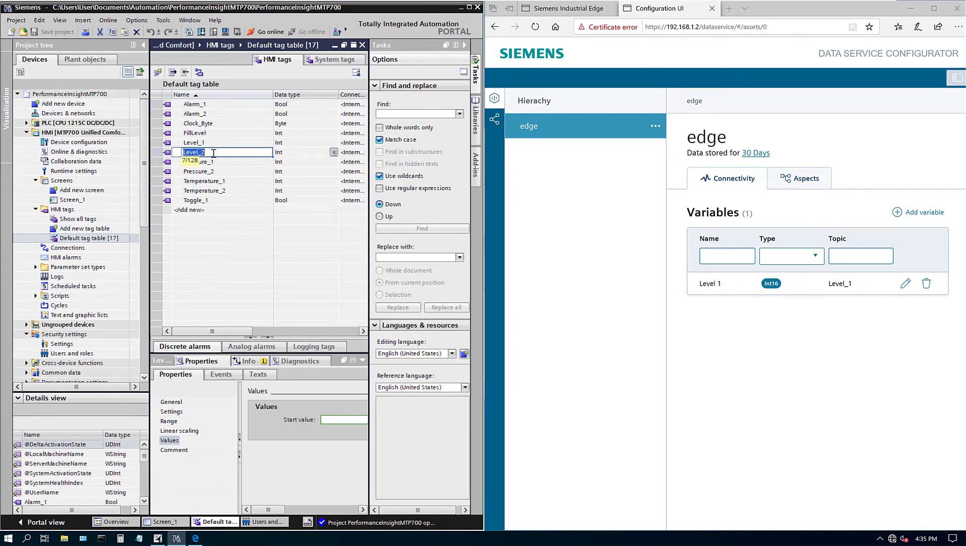
left_click(918, 212)
left_click(622, 241)
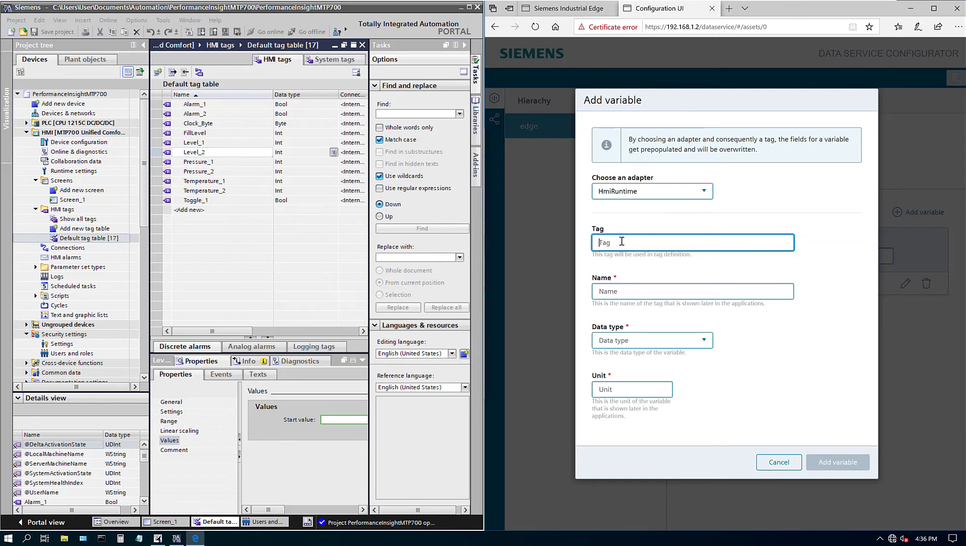
key("ctrl+v")
left_click(624, 291)
key("ctrl+v")
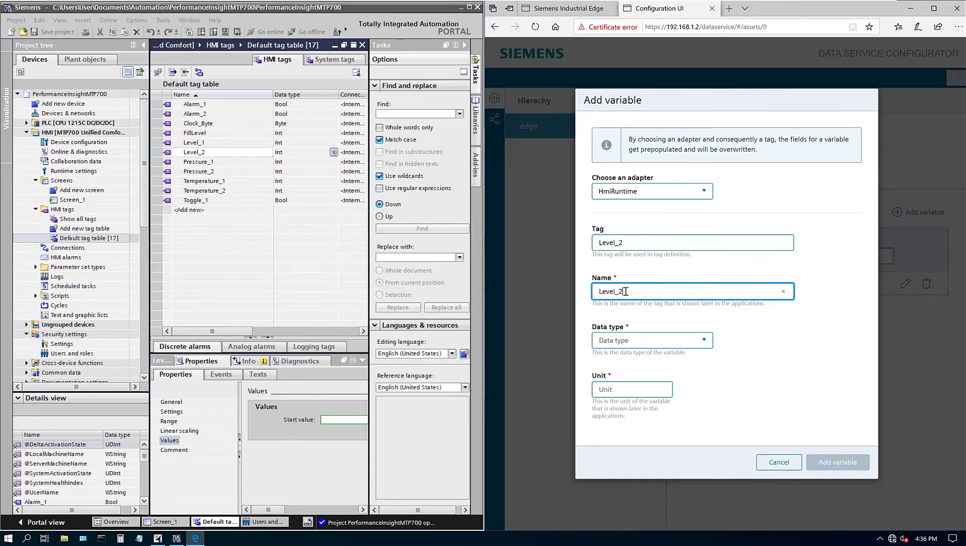
left_click(631, 342)
left_click(613, 381)
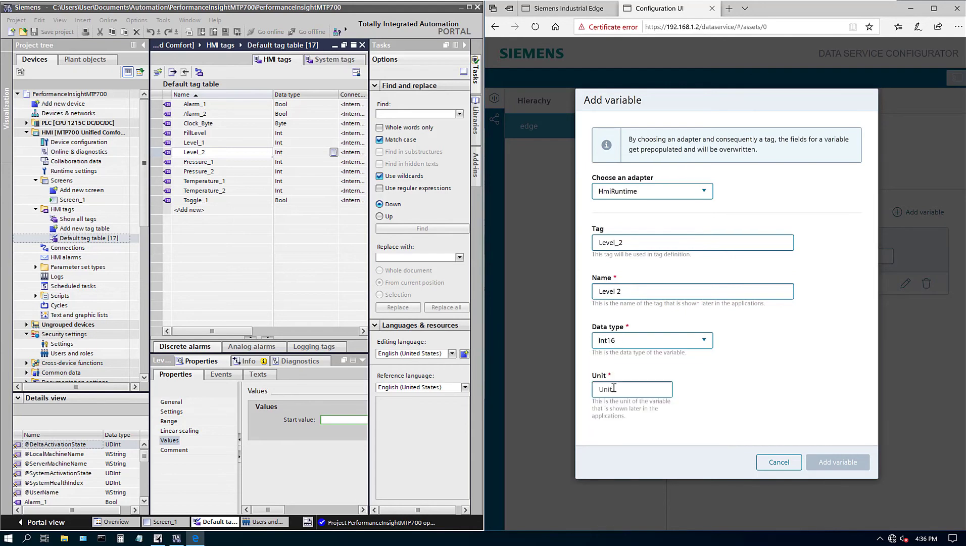
left_click(600, 388)
type("%")
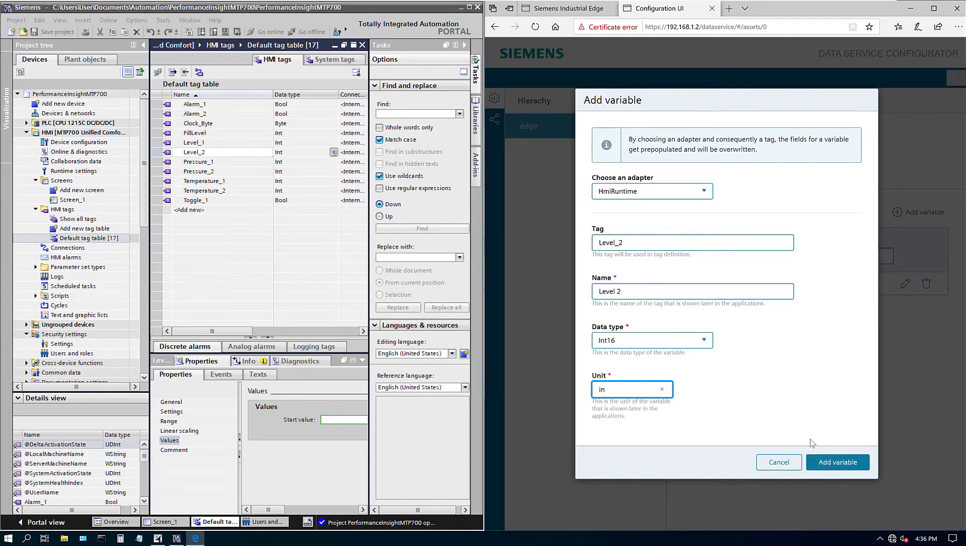
left_click(825, 463)
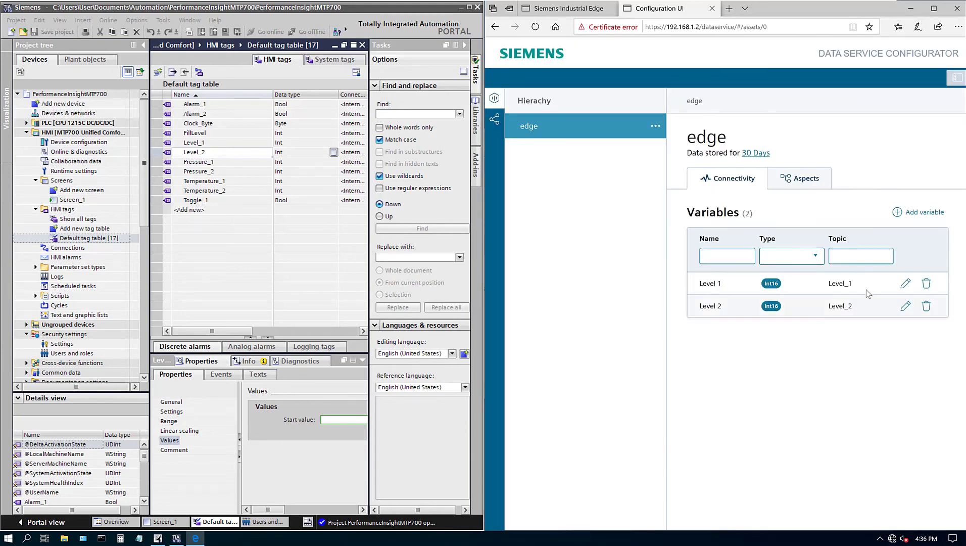
- Add variable Pressure 1 with tag Pressure_1, type Int16 and unit psi
left_click(918, 212)
double_click(223, 161)
key("ctrl+c")
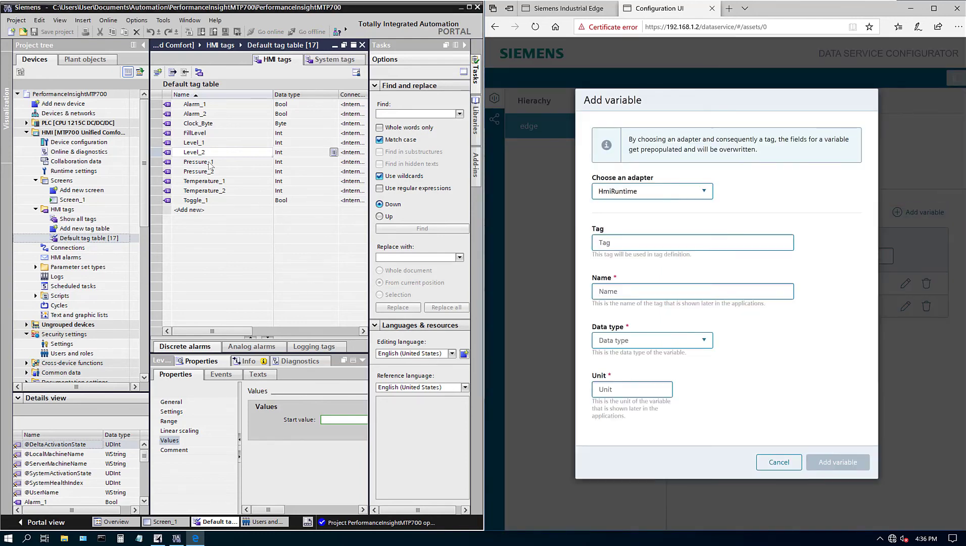
left_click(621, 242)
key("ctrl+v")
left_click(636, 292)
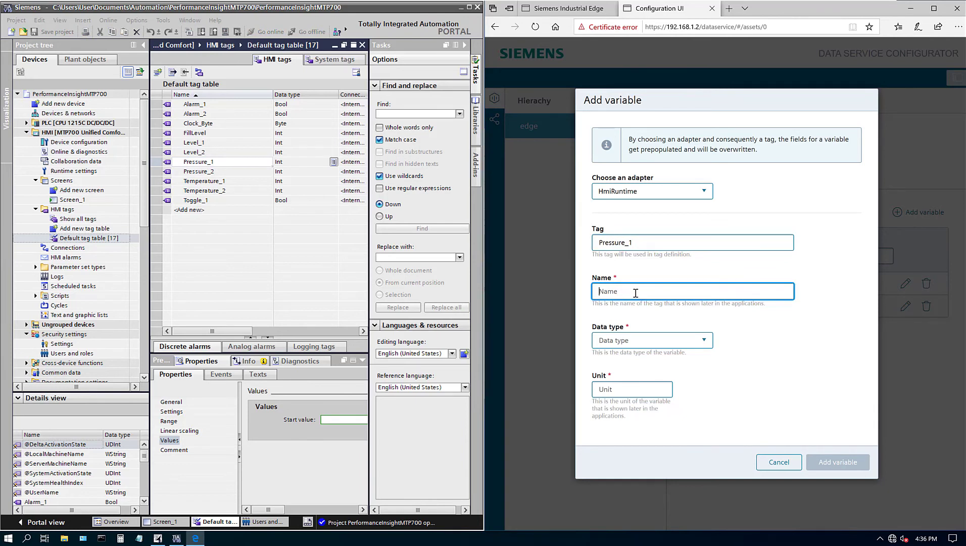
key("ctrl+v")
left_click(631, 347)
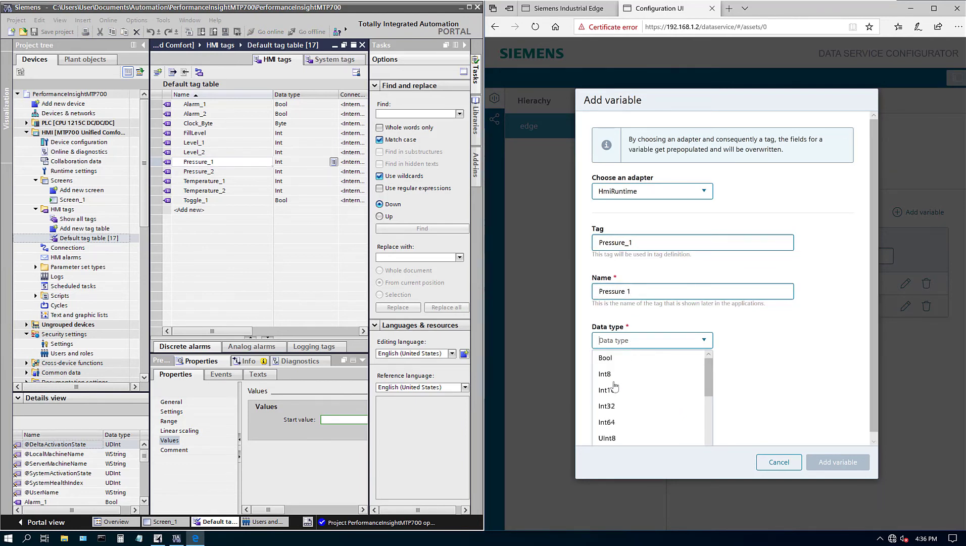
left_click(613, 390)
left_click(619, 389)
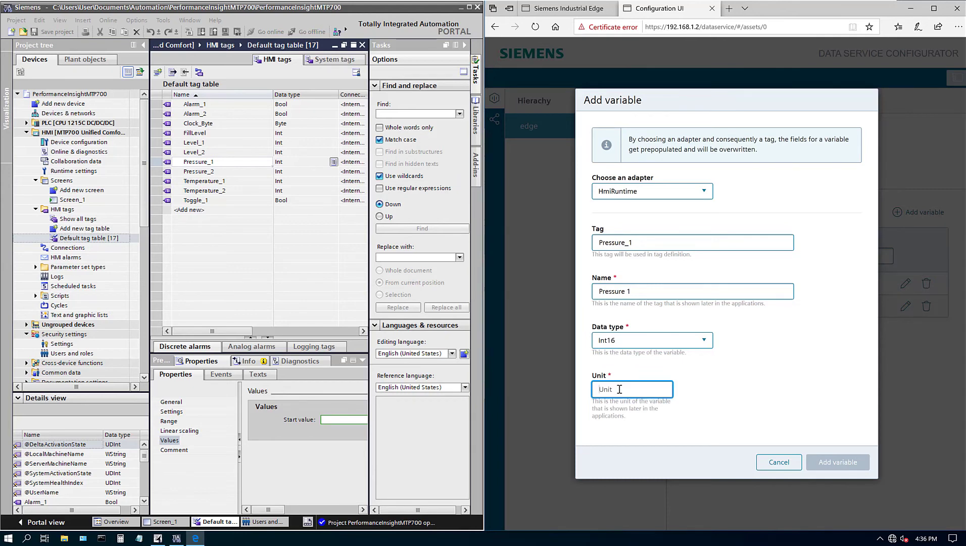
type("psi")
left_click(826, 461)
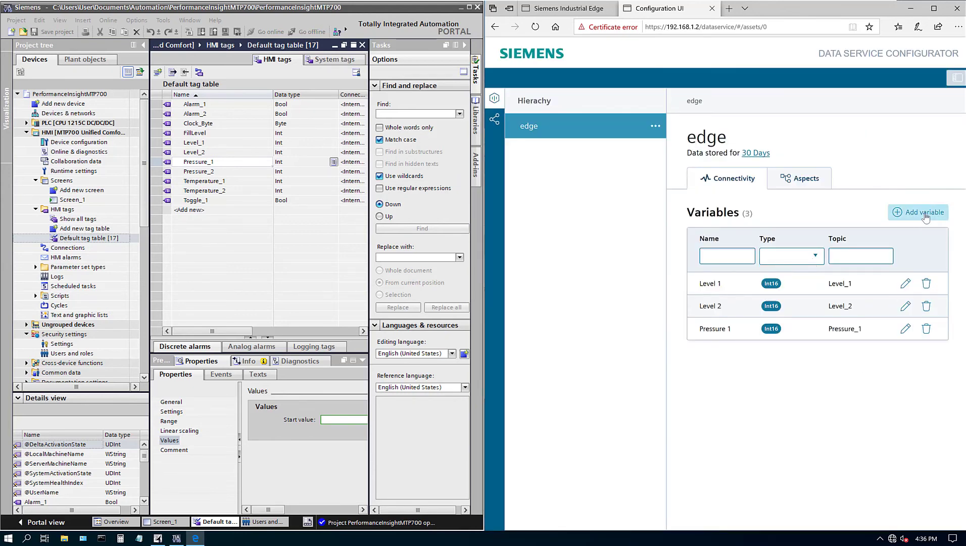
- Add variable Pressure 2 with type Int16 and unit bar
left_click(923, 214)
left_click(659, 244)
key("ctrl+v")
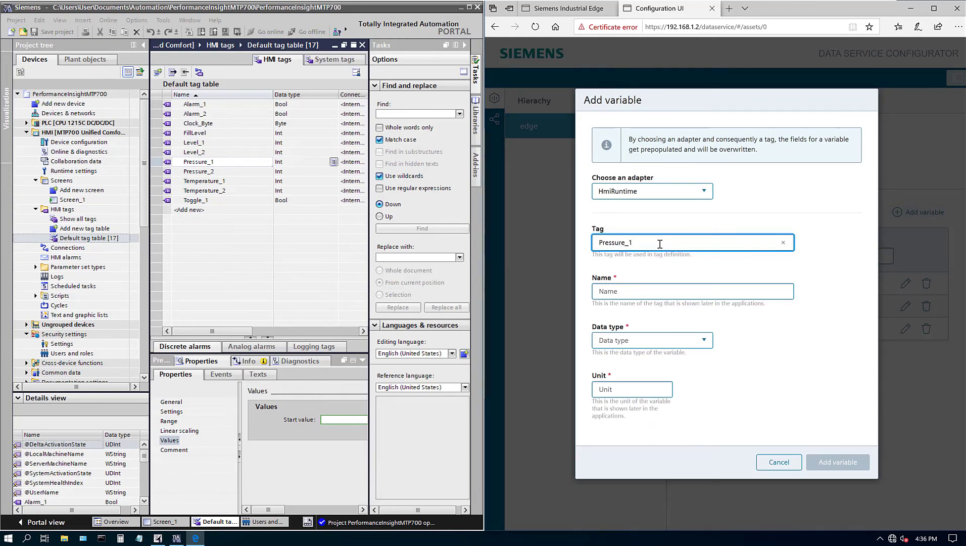
left_click(629, 292)
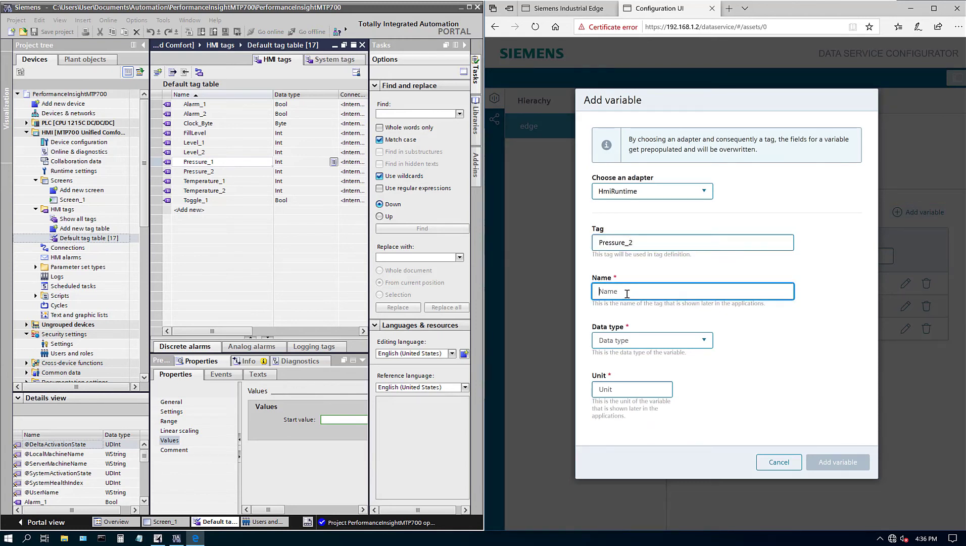
key("ctrl+v")
left_click(638, 340)
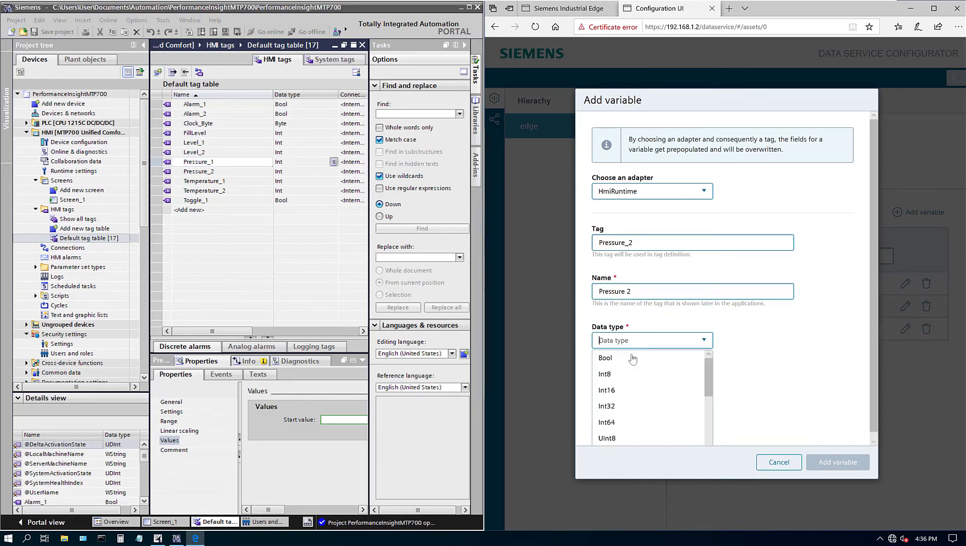
left_click(611, 390)
left_click(618, 391)
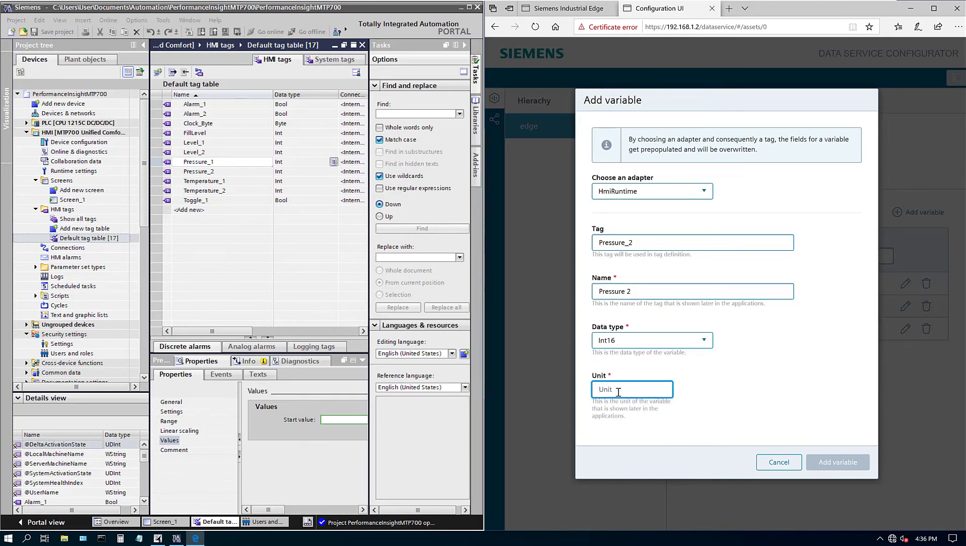
type("bar")
left_click(814, 464)
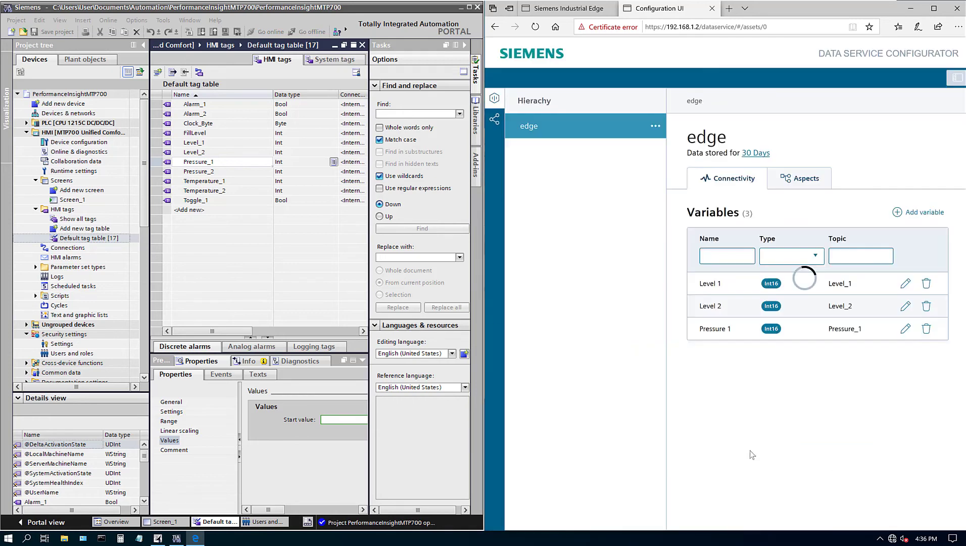
- Add a Temperature 1 variable linked to the pasted temperature tag, typed Int16 with unit F
double_click(225, 181)
key("ctrl+c")
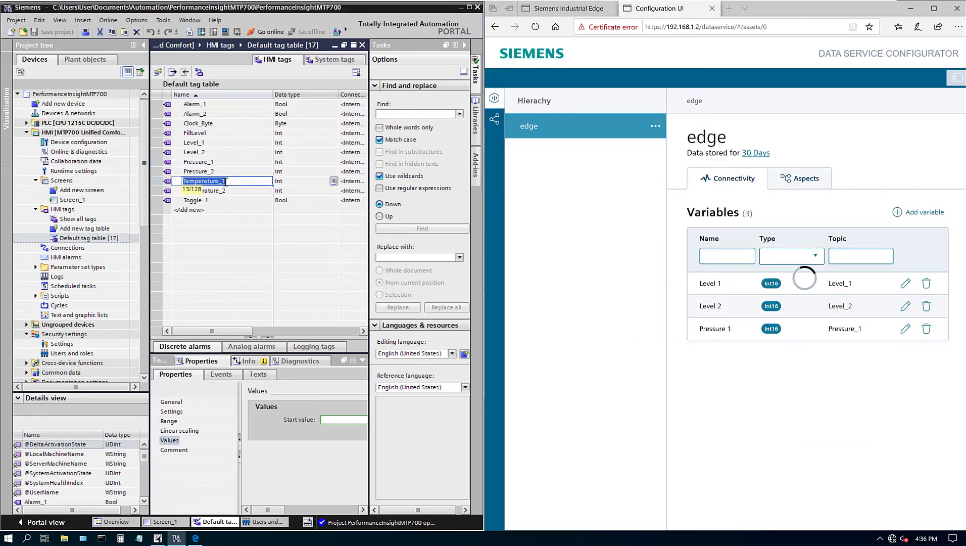
left_click(933, 212)
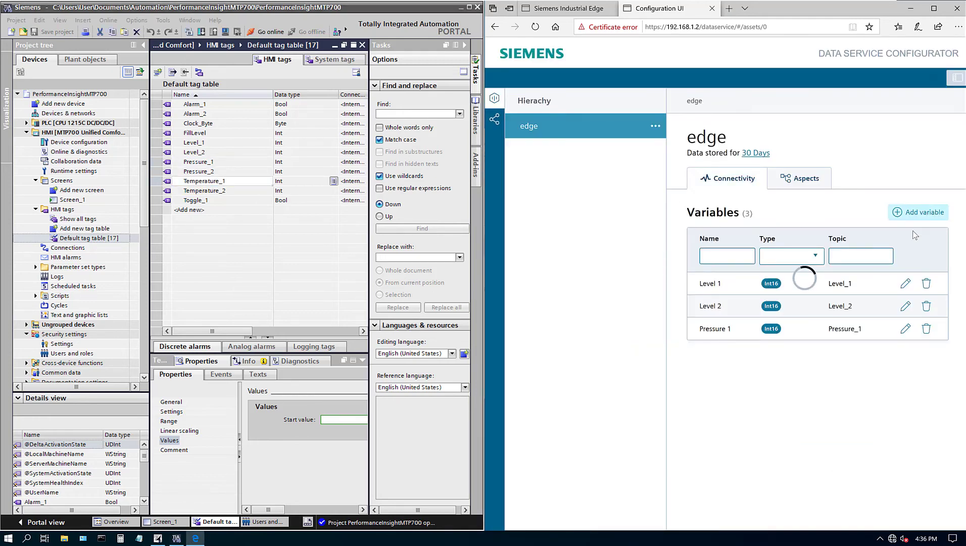
left_click(658, 243)
key("ctrl+v")
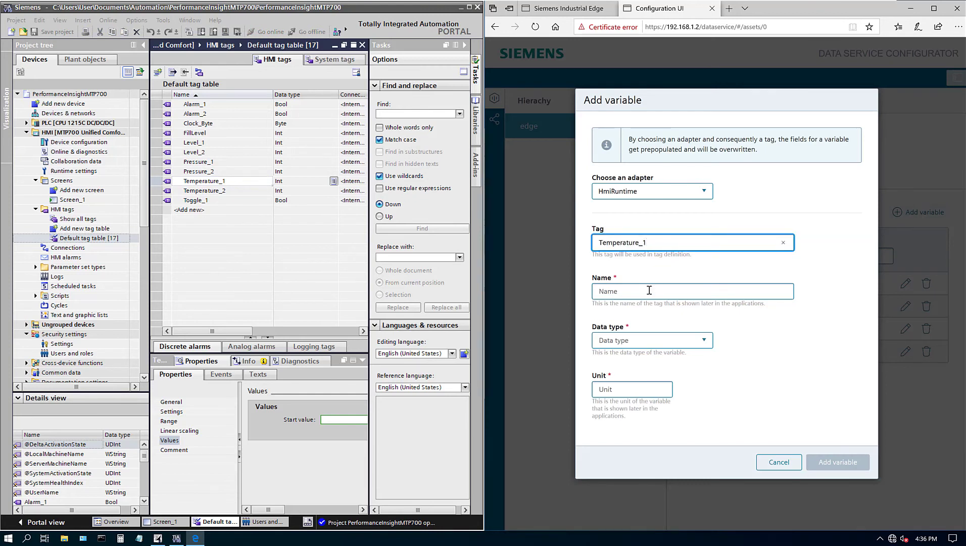
left_click(649, 291)
key("ctrl+v")
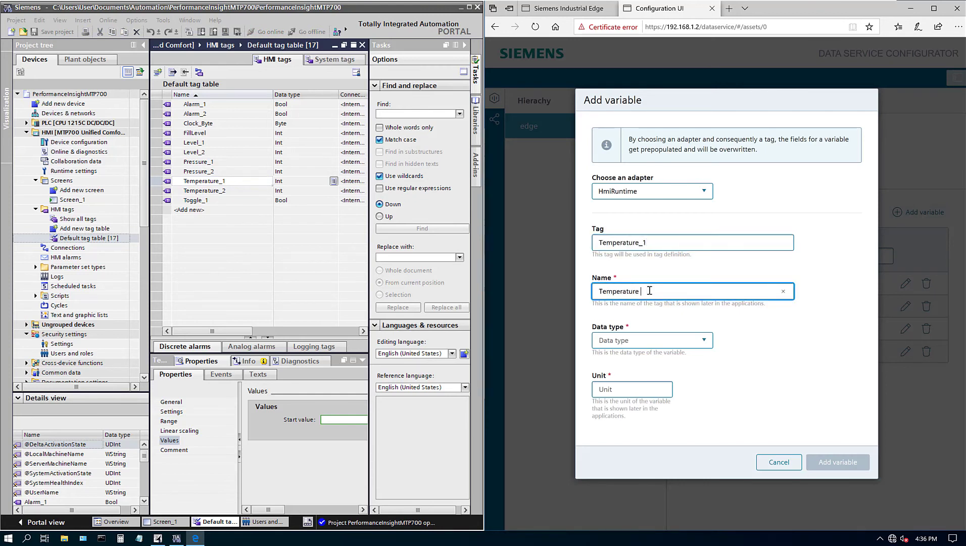
left_click(637, 341)
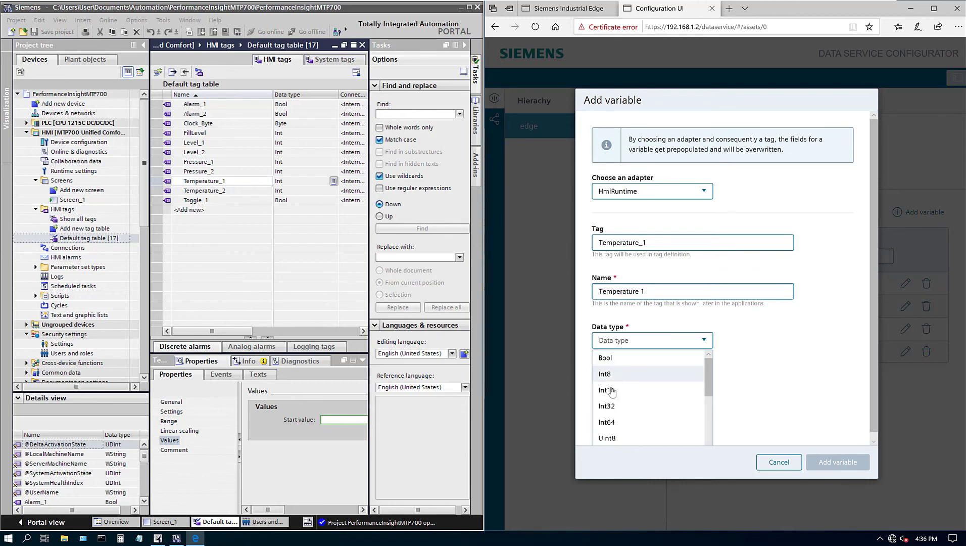
left_click(631, 389)
left_click(630, 387)
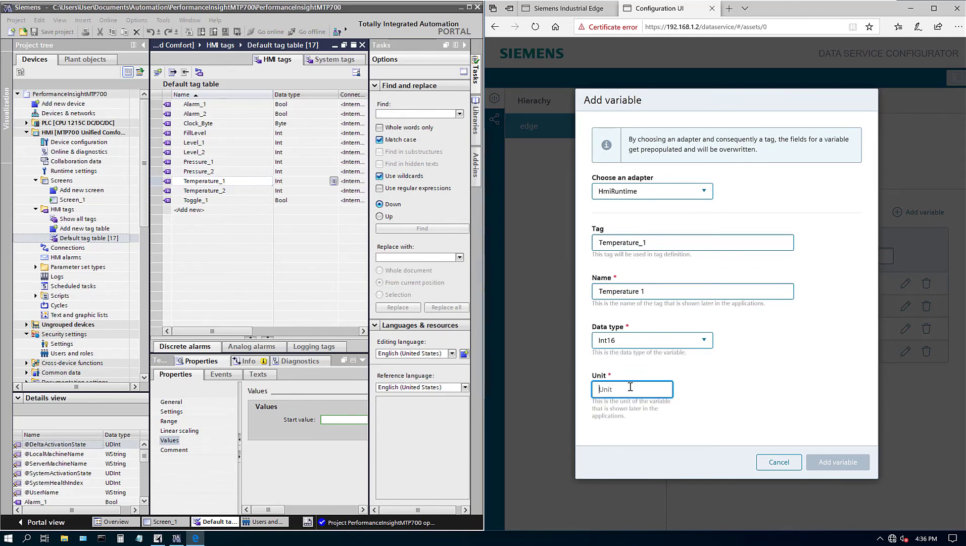
type("f")
key("BackSpace")
type("F")
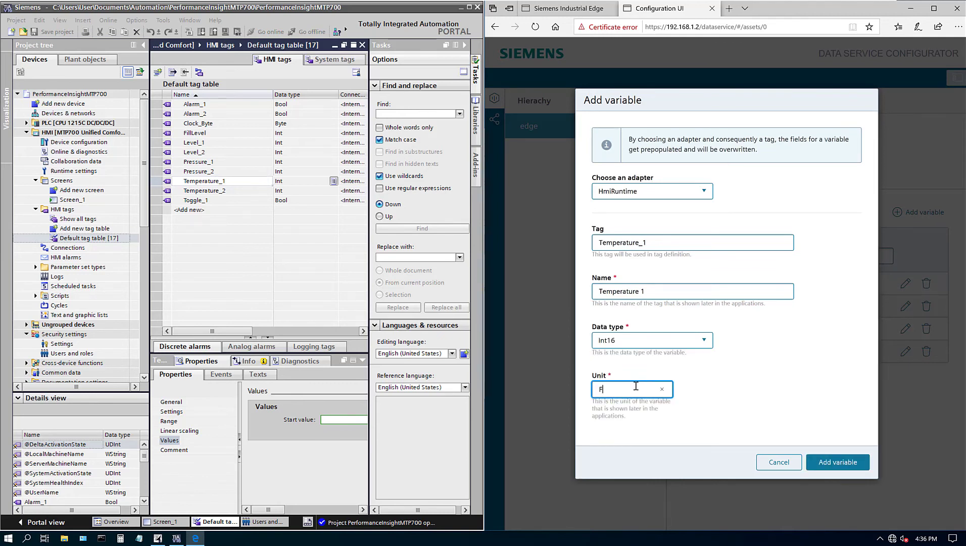
left_click(853, 463)
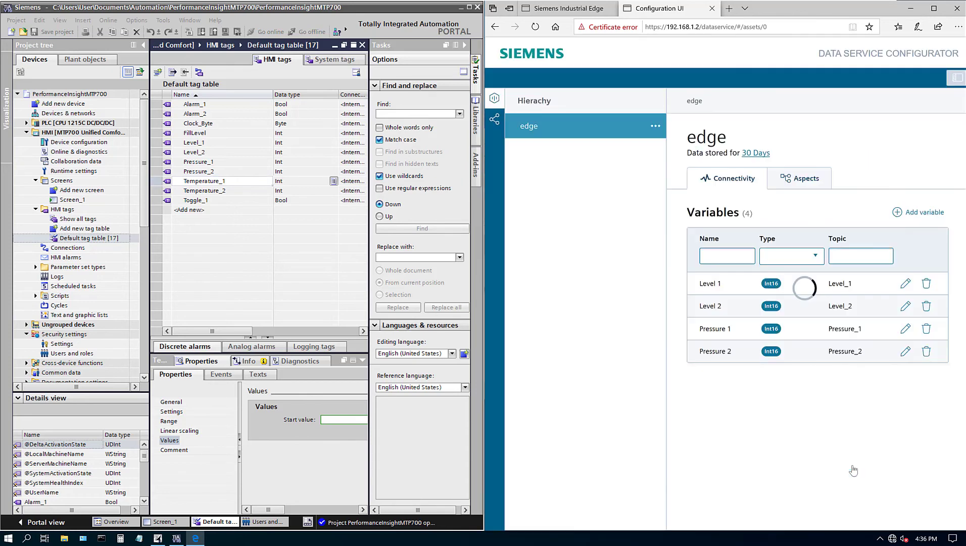
- Attempt another Int16 temperature variable with unit C; it is rejected because the name is already used
left_click(914, 212)
left_click(607, 241)
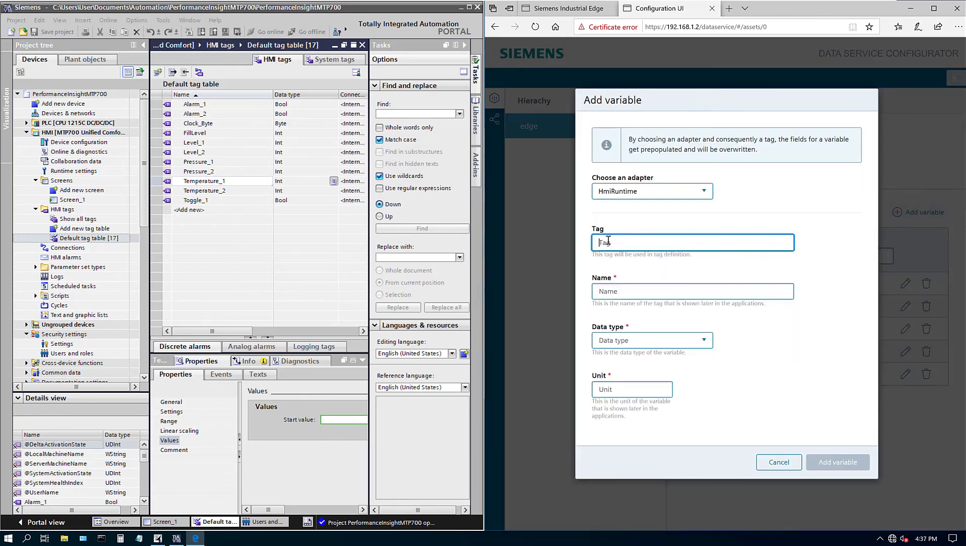
key("ctrl+v")
left_click(623, 291)
key("ctrl+v")
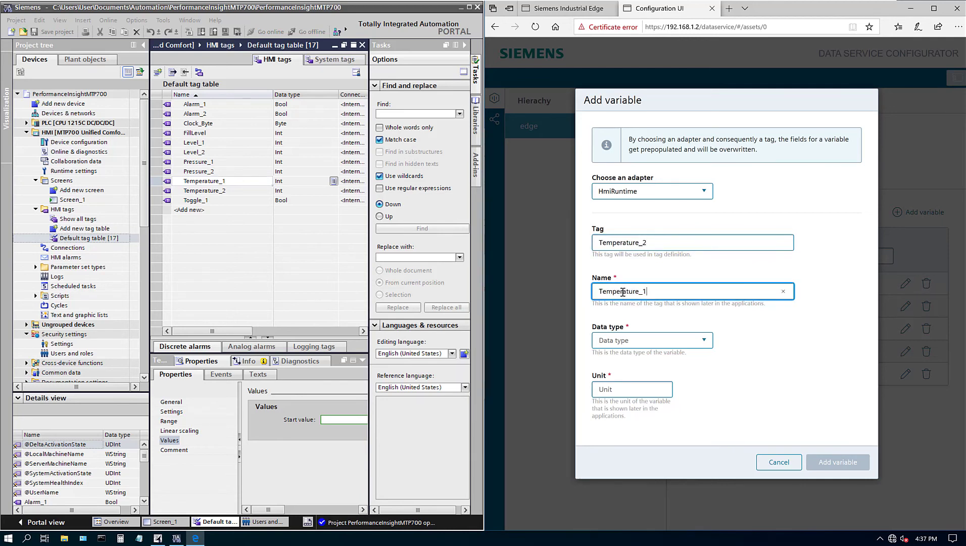
left_click(649, 339)
left_click(630, 379)
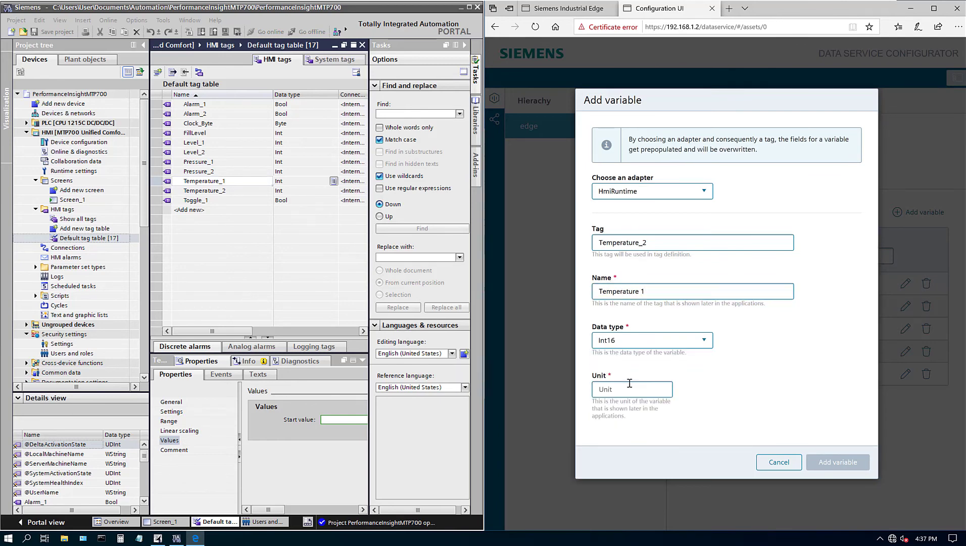
left_click(629, 384)
type("C")
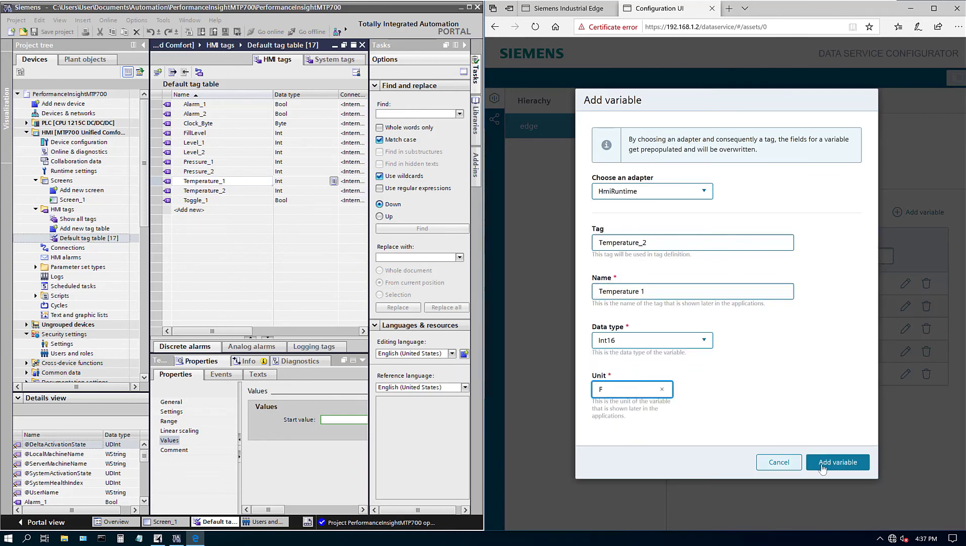
left_click(836, 463)
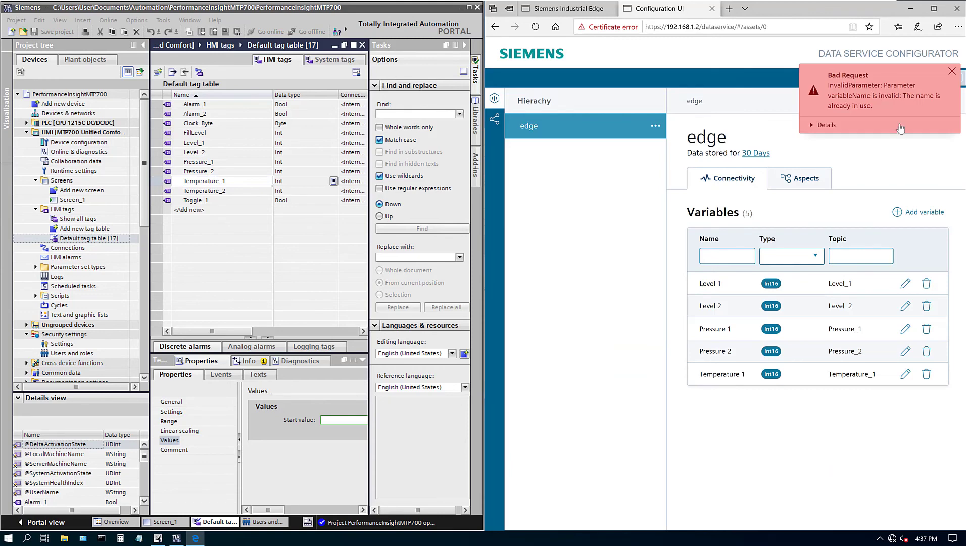
- Dismiss the error and add Temperature 2 on tag Temperature_2, typed Int16 with unit F
left_click(952, 71)
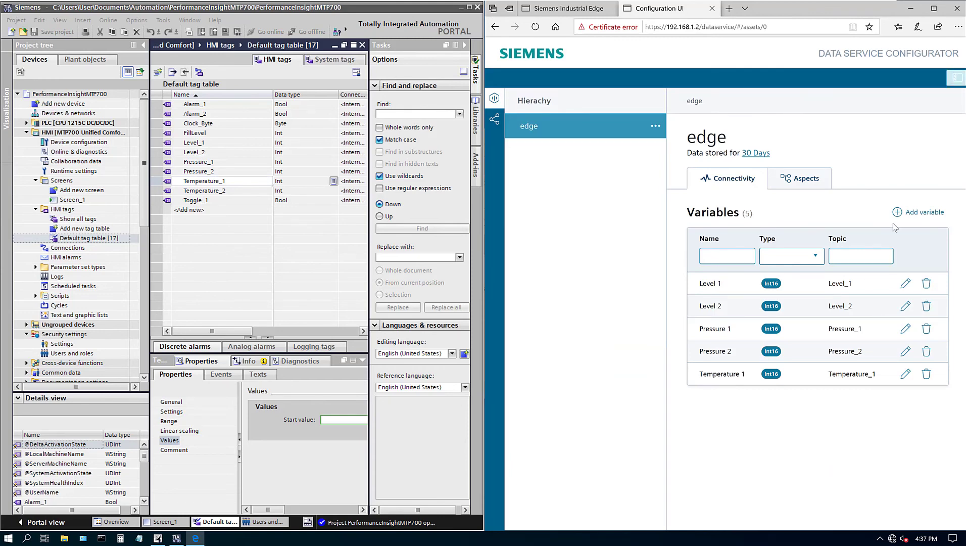
left_click(919, 213)
left_click(693, 238)
key("ctrl+v")
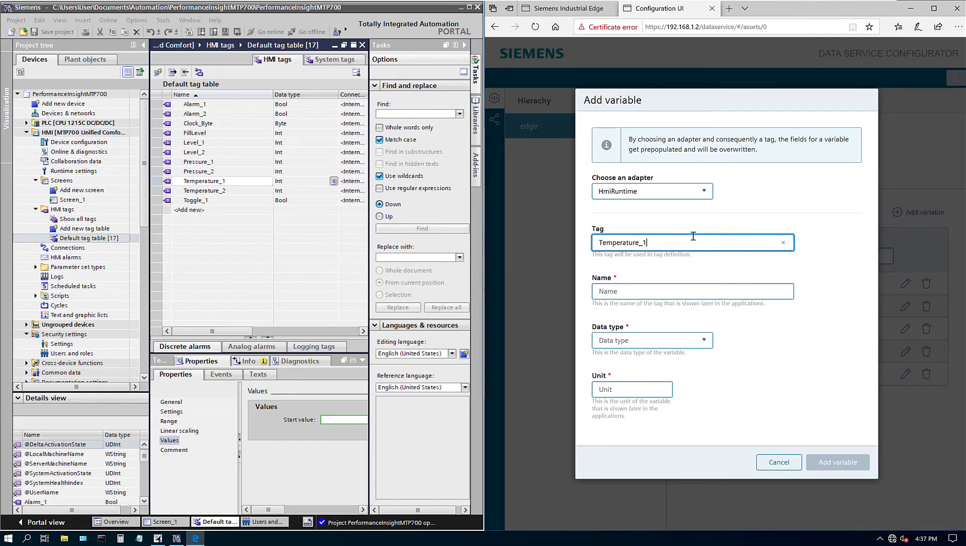
left_click(644, 296)
key("ctrl+v")
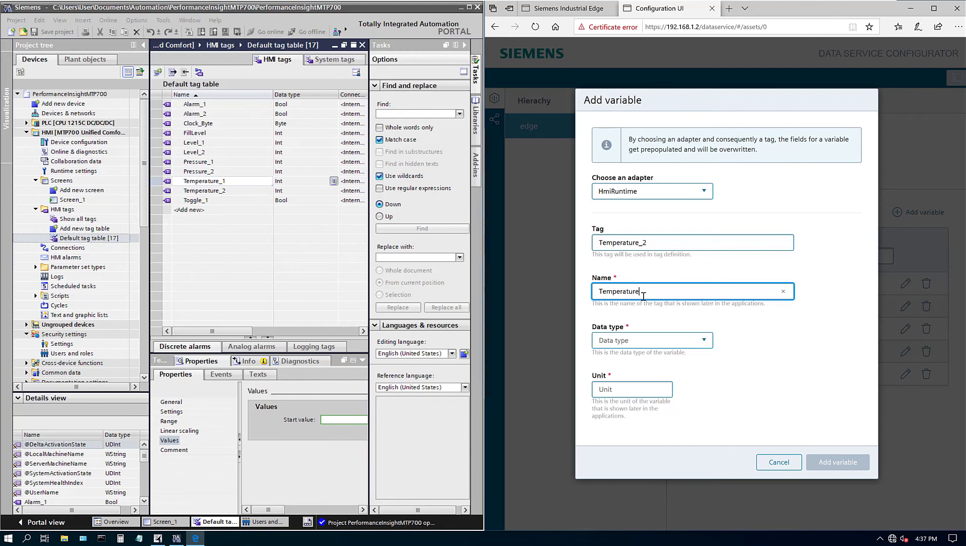
left_click(646, 342)
left_click(621, 389)
left_click(621, 389)
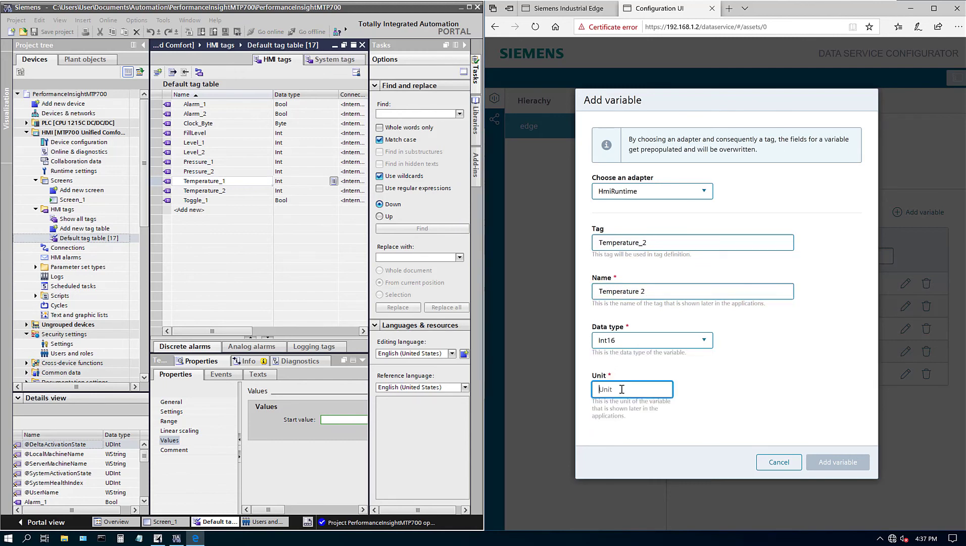
type("F")
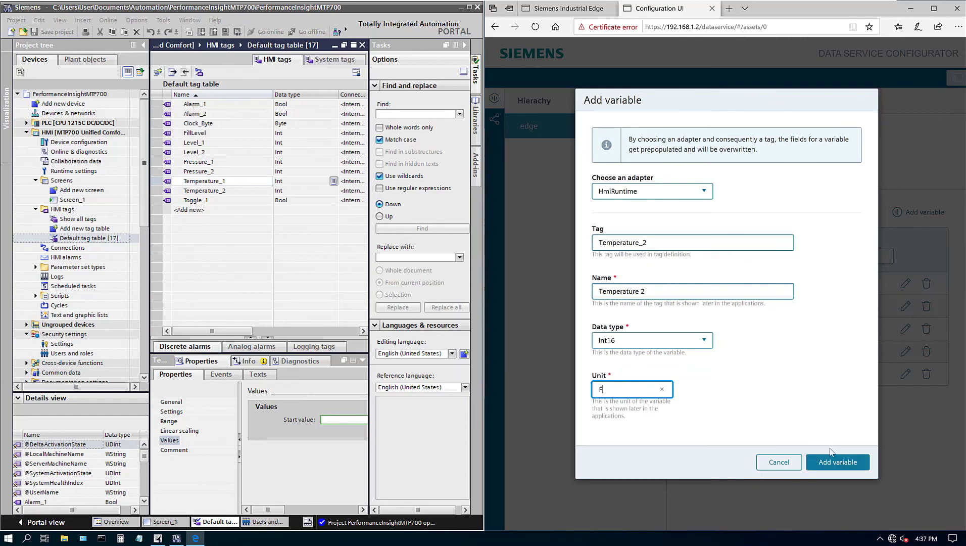
left_click(837, 461)
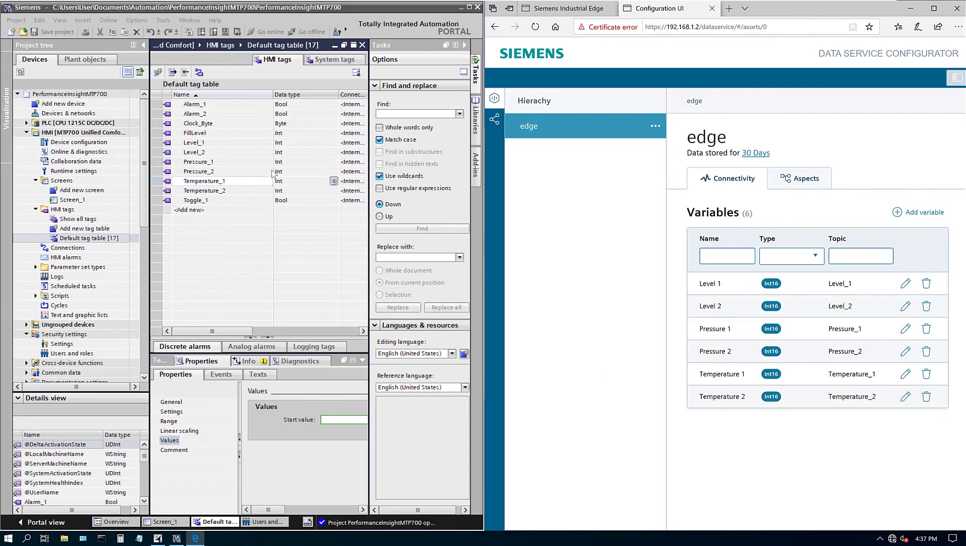
- In the maximized Aspects view, add aspect Tank 1 containing Level 1, Pressure 1 and Temperature 1
left_click(809, 179)
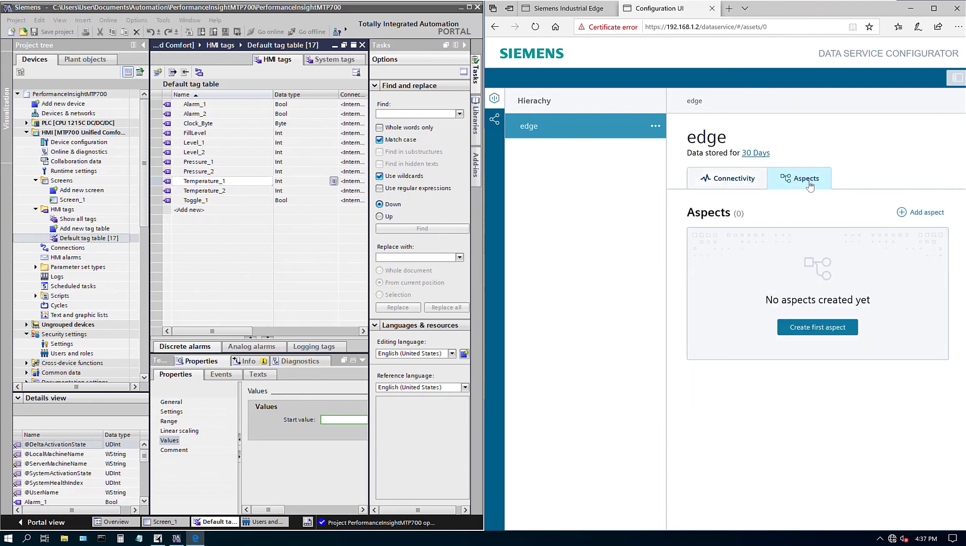
double_click(814, 11)
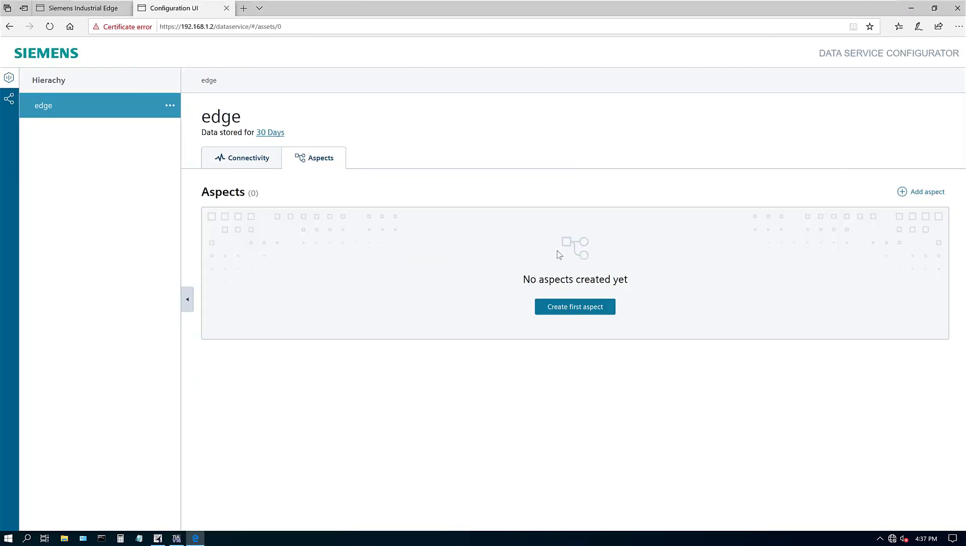
left_click(594, 309)
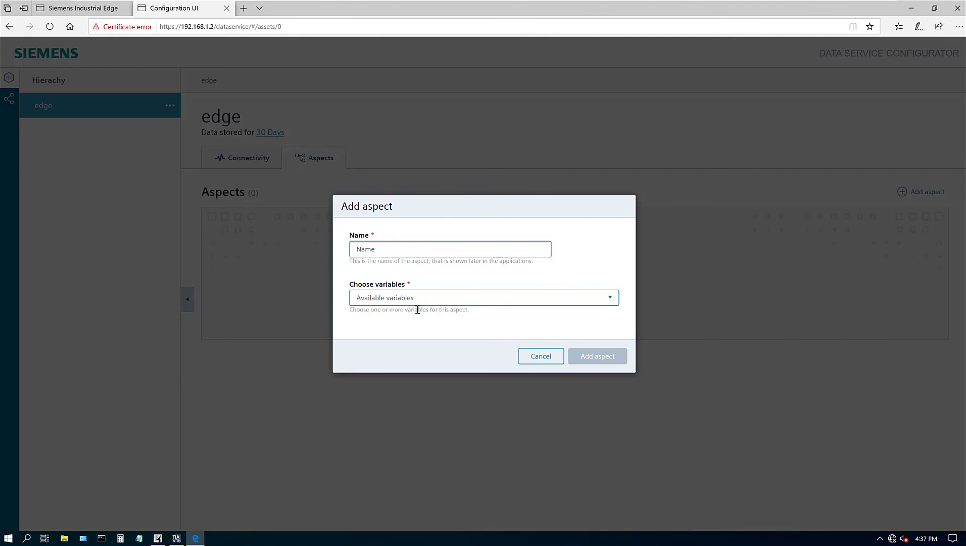
left_click(431, 255)
type("Tank 1")
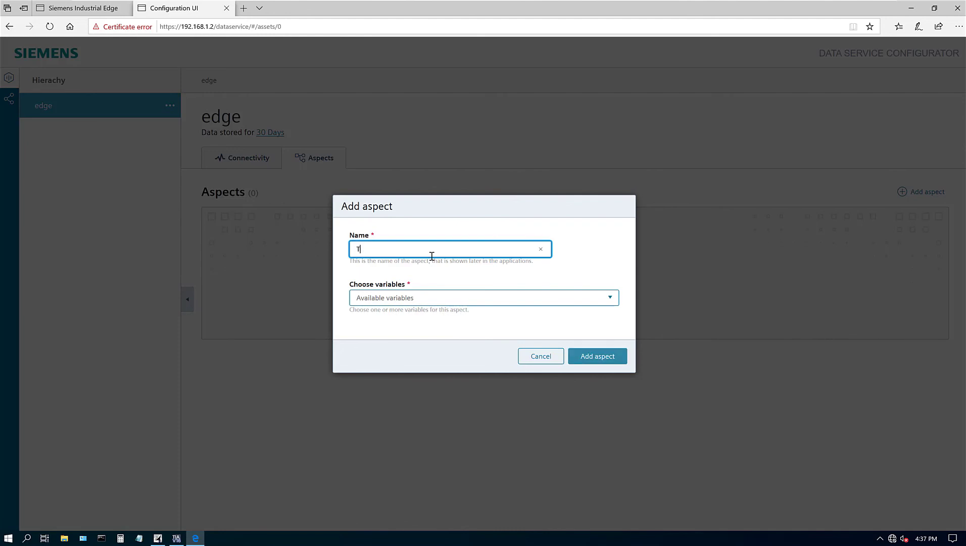
left_click(440, 297)
left_click(370, 317)
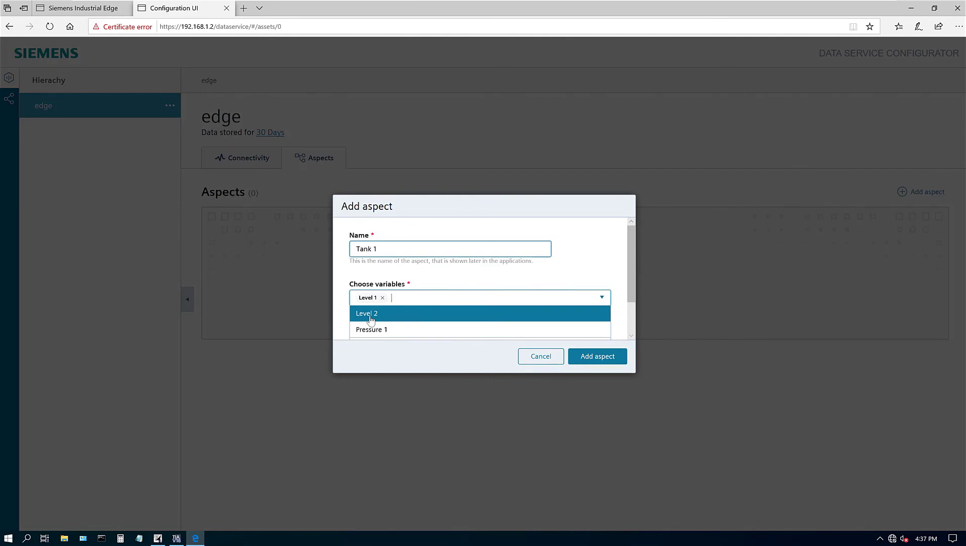
left_click(380, 329)
scroll(388, 332, "down", 1)
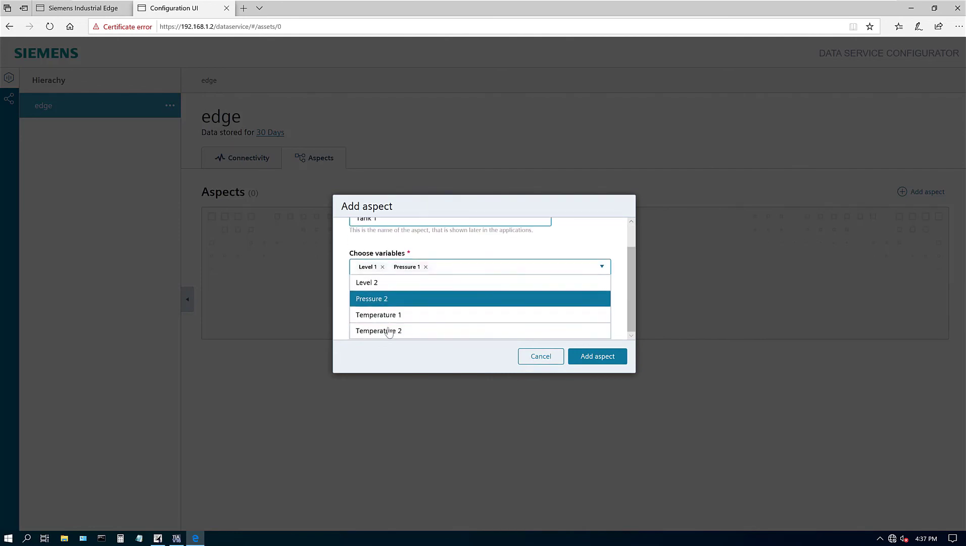
left_click(388, 315)
left_click(597, 356)
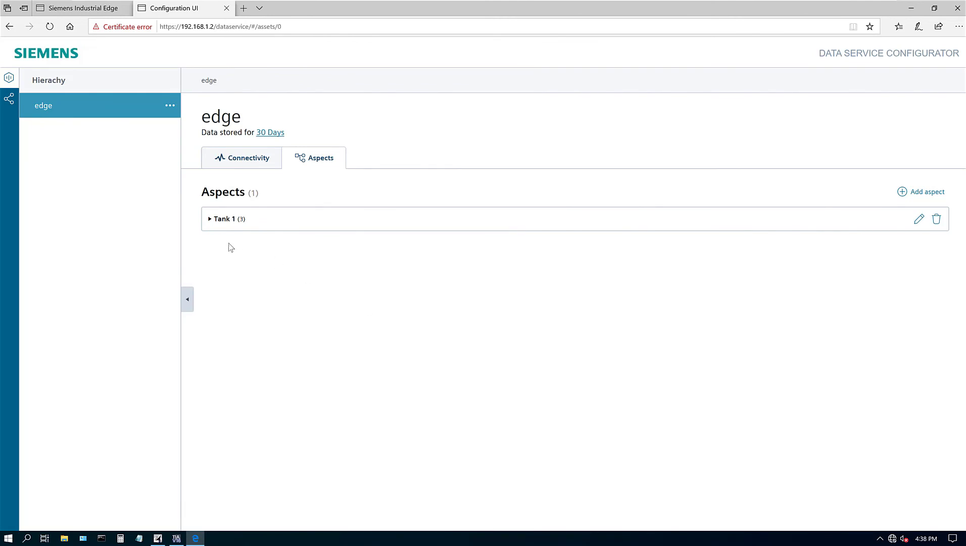
- Add aspect Tank 2 with Level 2, Pressure 2 and Temperature 2, then return to Industrial Edge Management
left_click(209, 219)
left_click(912, 196)
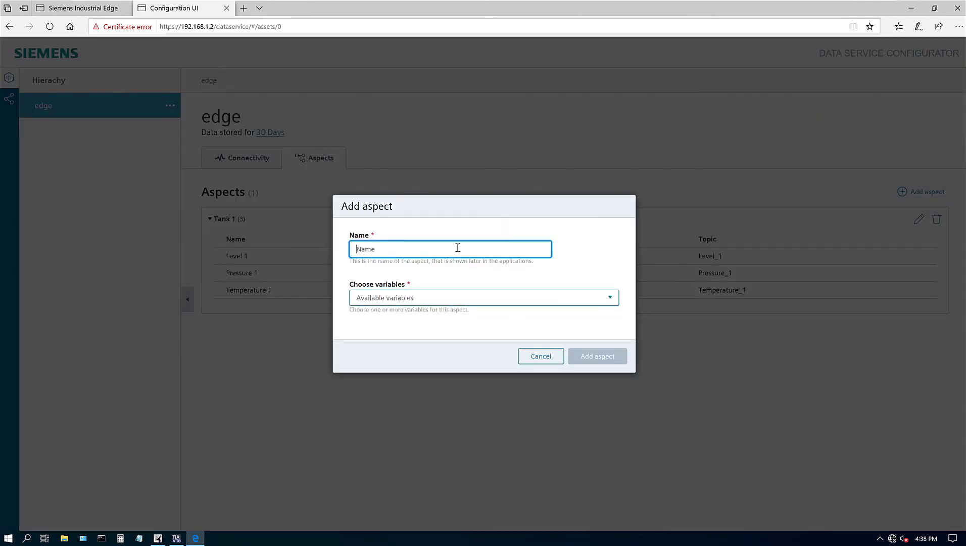
type("Tank 2")
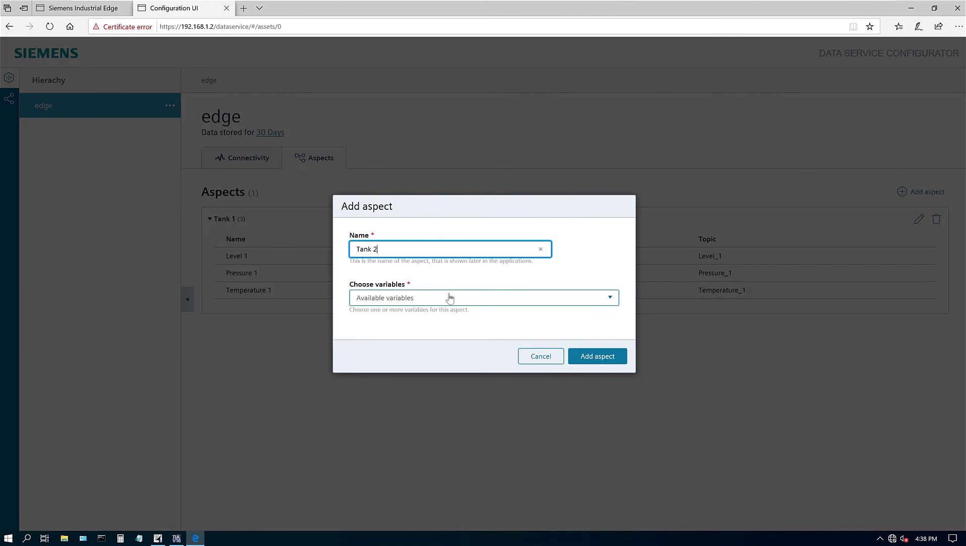
left_click(448, 298)
left_click(393, 329)
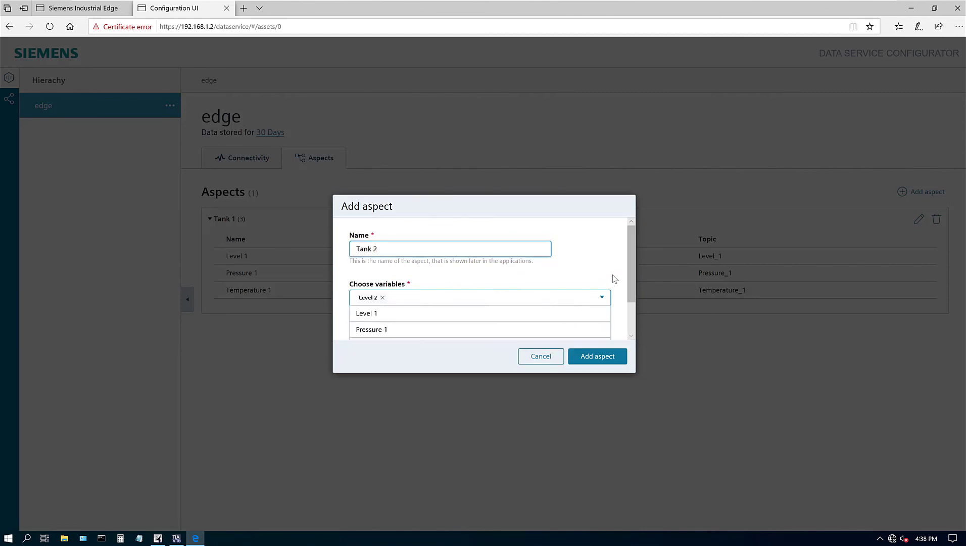
scroll(451, 303, "down", 1)
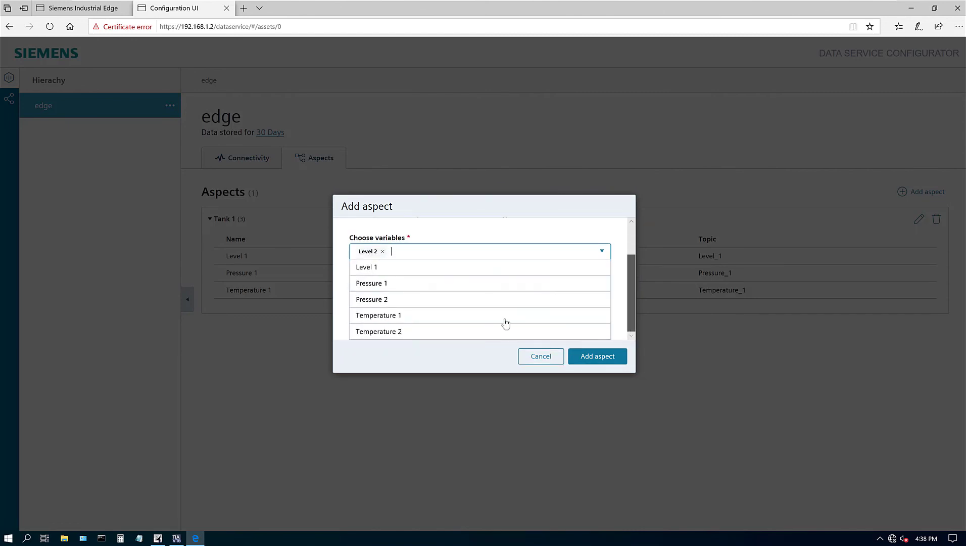
left_click(402, 309)
left_click(403, 331)
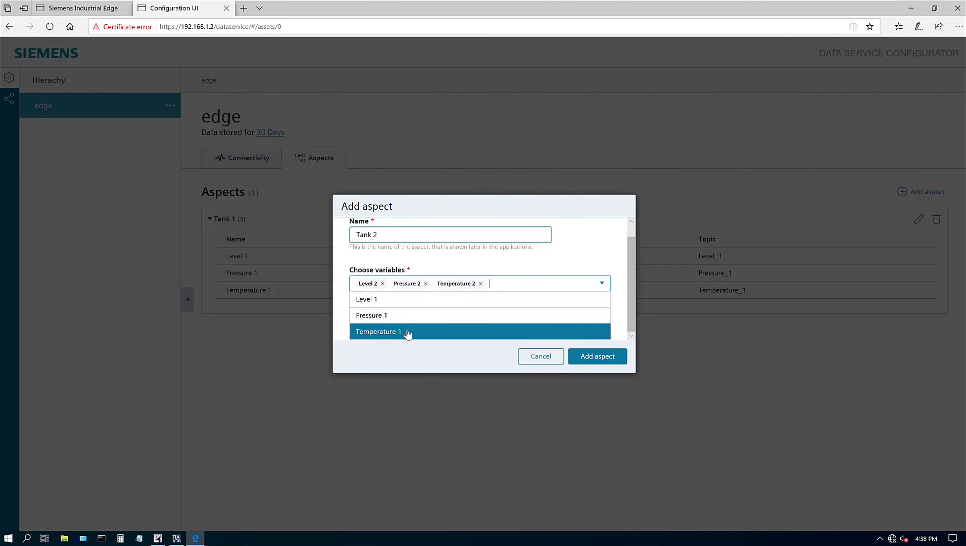
left_click(607, 360)
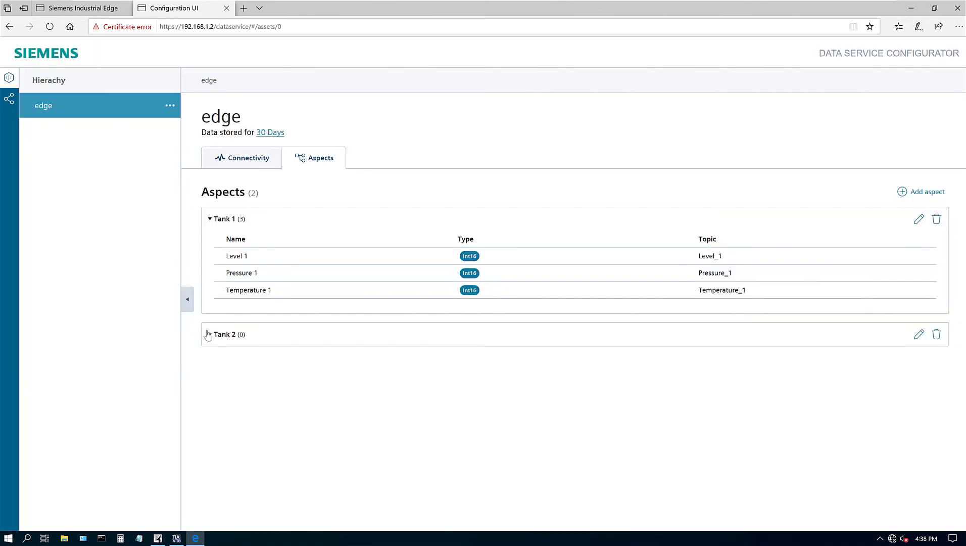
left_click(209, 334)
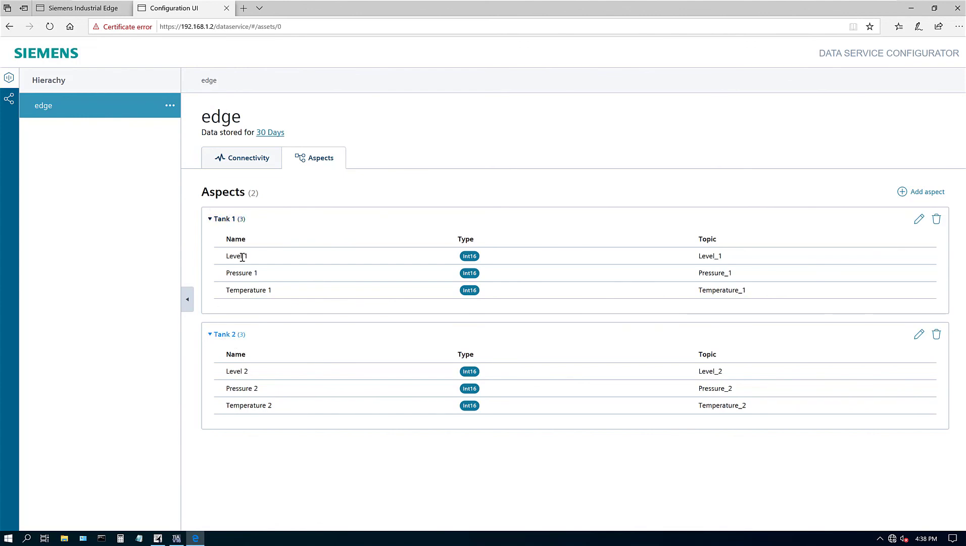
left_click(87, 10)
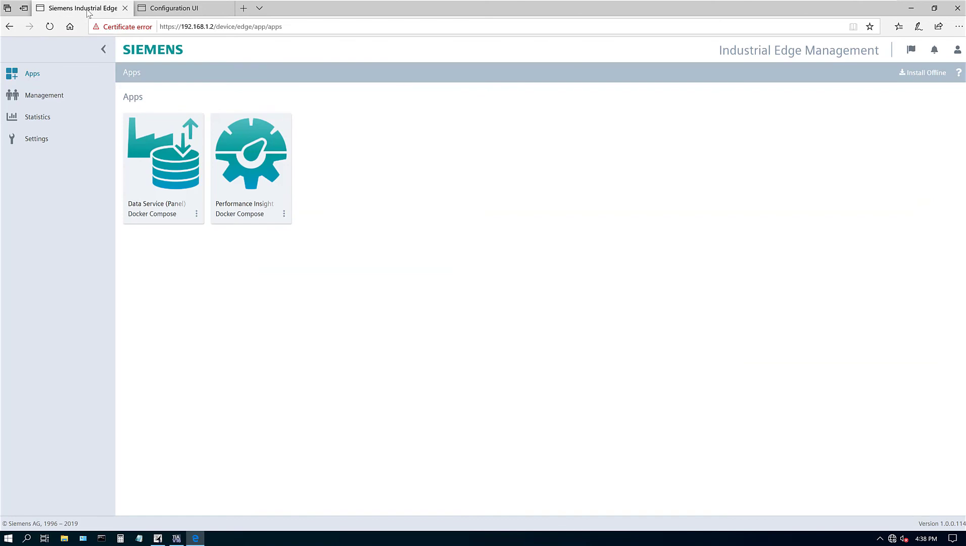